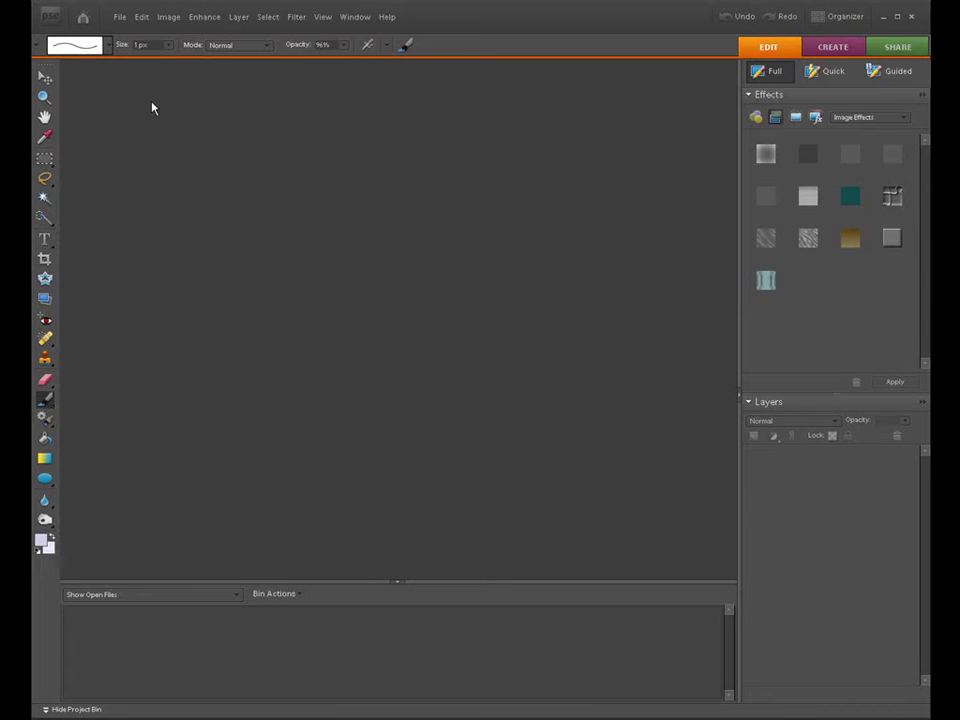
Step: Create a blank 755 by 755 pixel file named Signature2 at 72 pixels/inch in RGB Color with a white background
left_click(119, 17)
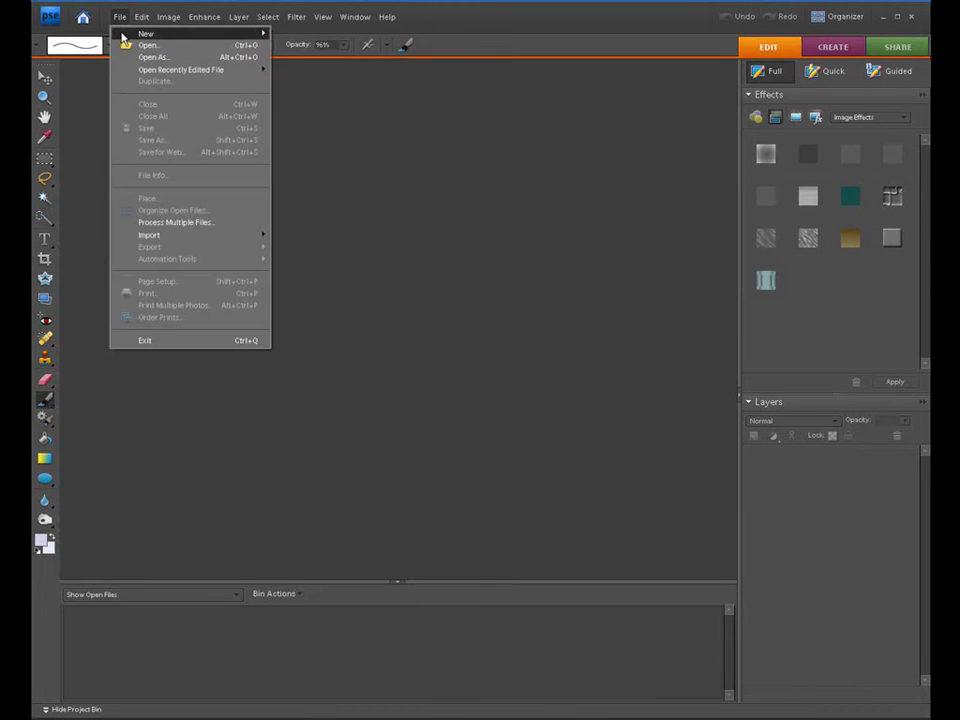
mouse_move(124, 36)
left_click(300, 34)
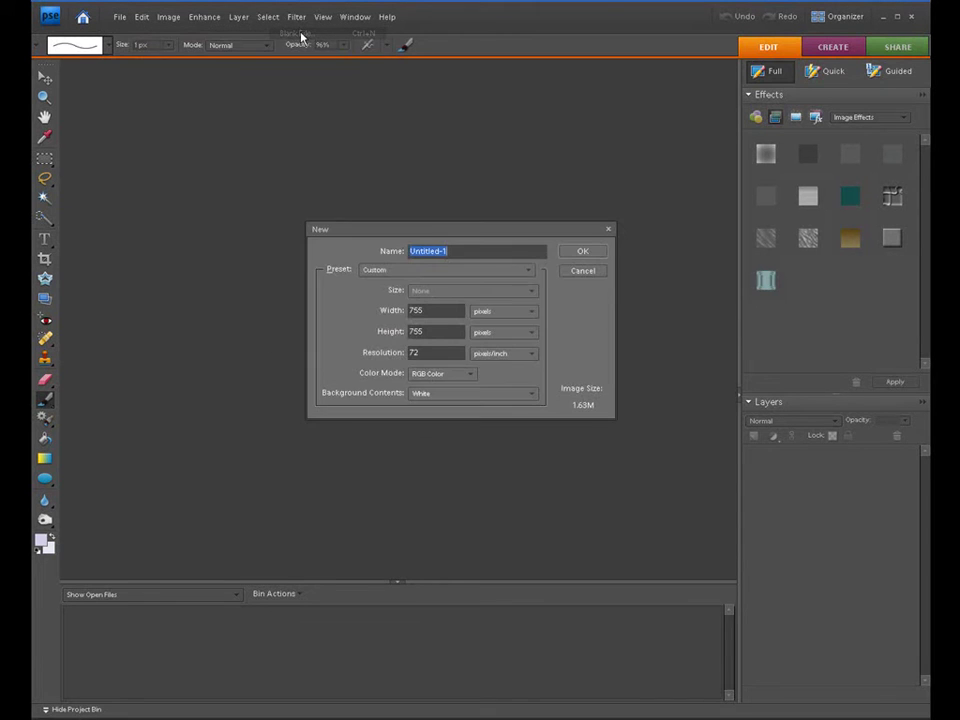
left_click_drag(426, 228, 408, 196)
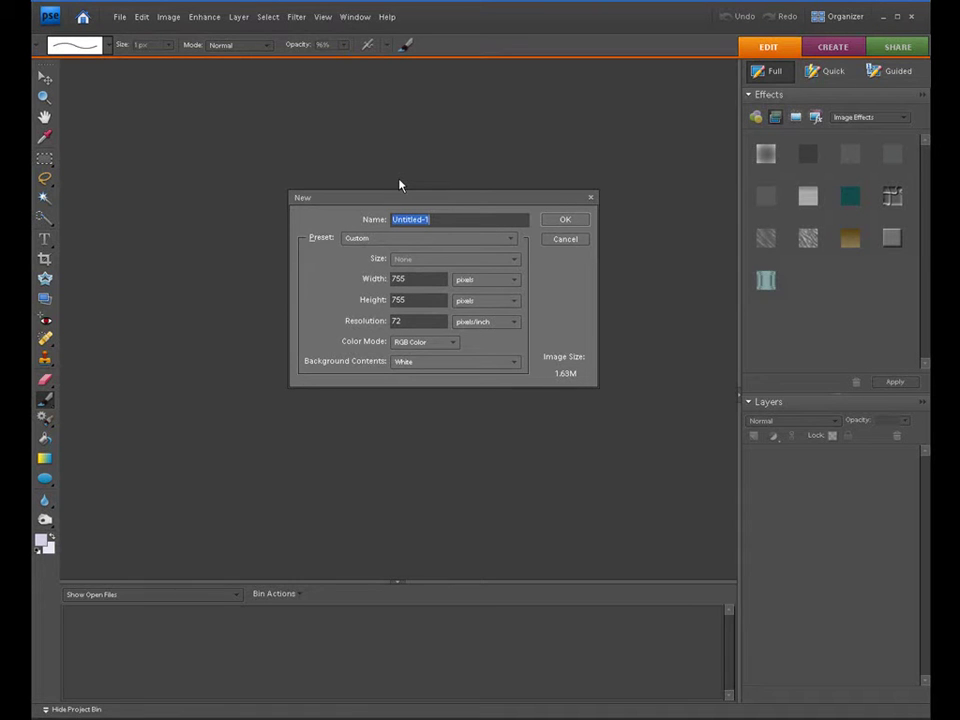
type("Signature2")
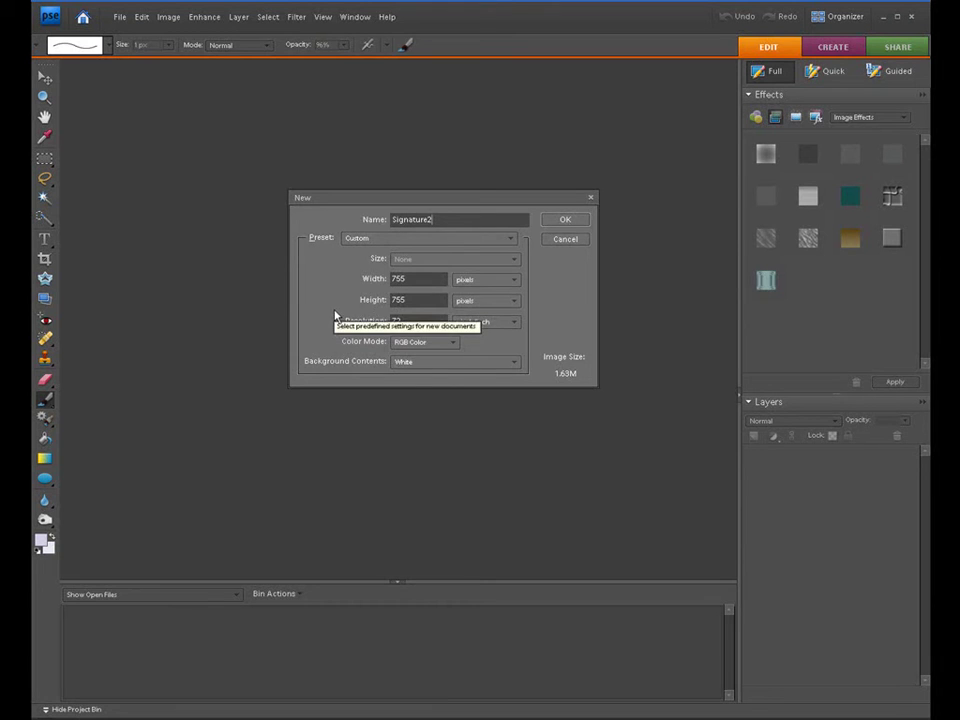
left_click_drag(381, 198, 363, 187)
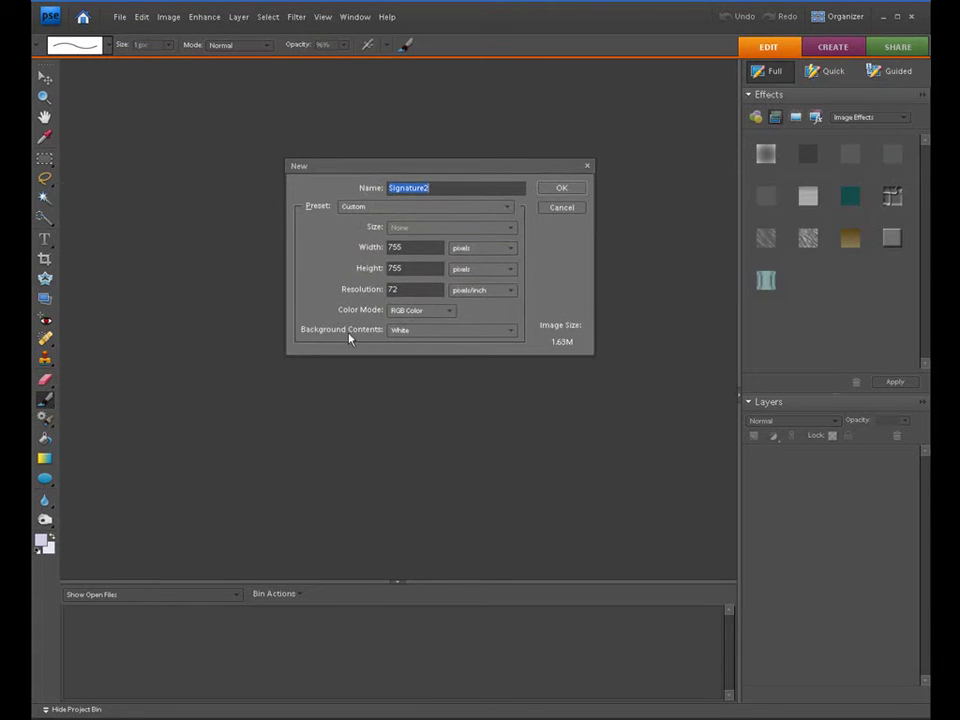
left_click(509, 334)
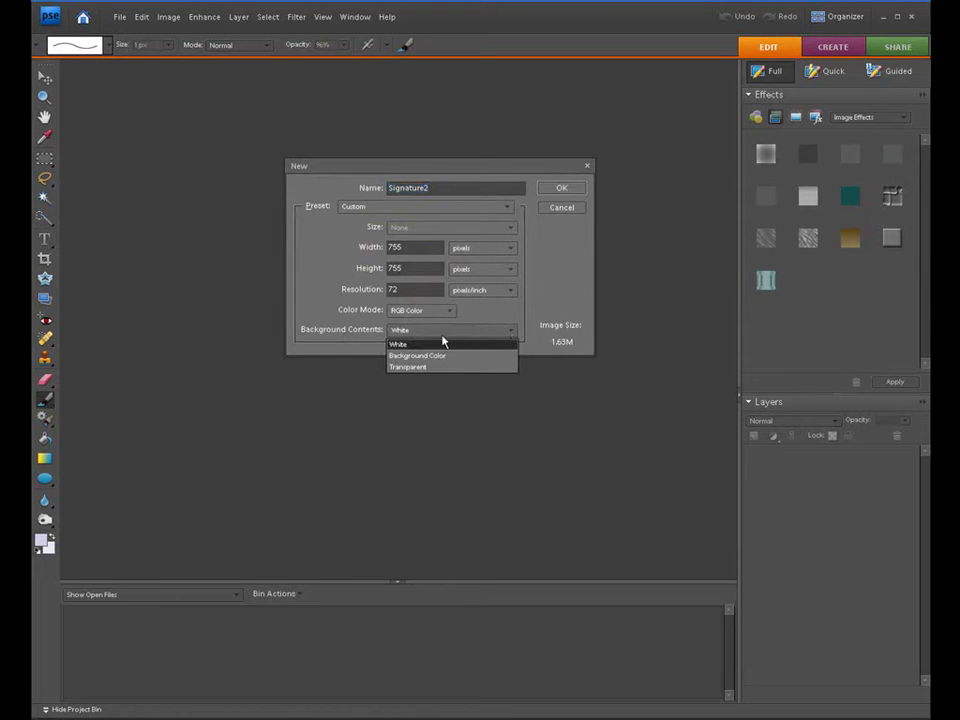
left_click(443, 343)
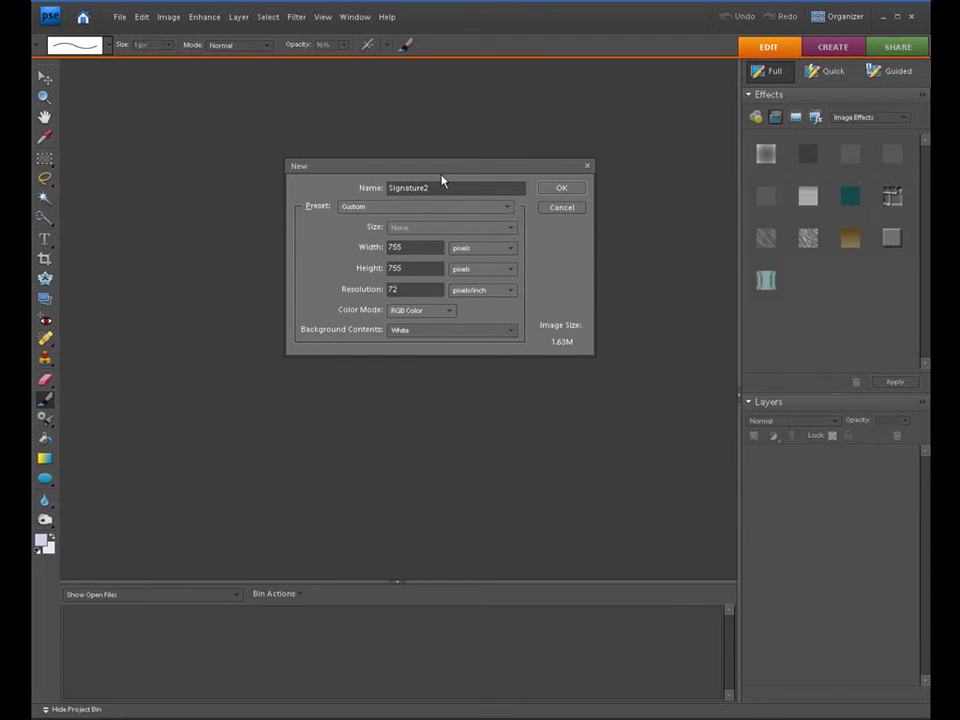
left_click_drag(443, 166, 436, 178)
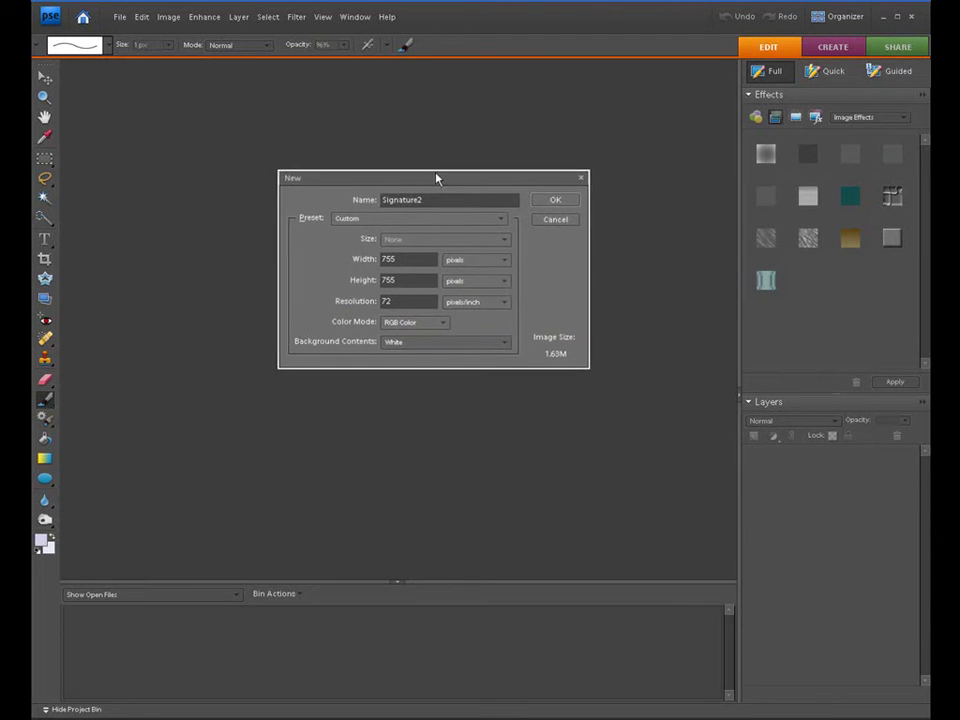
left_click(554, 203)
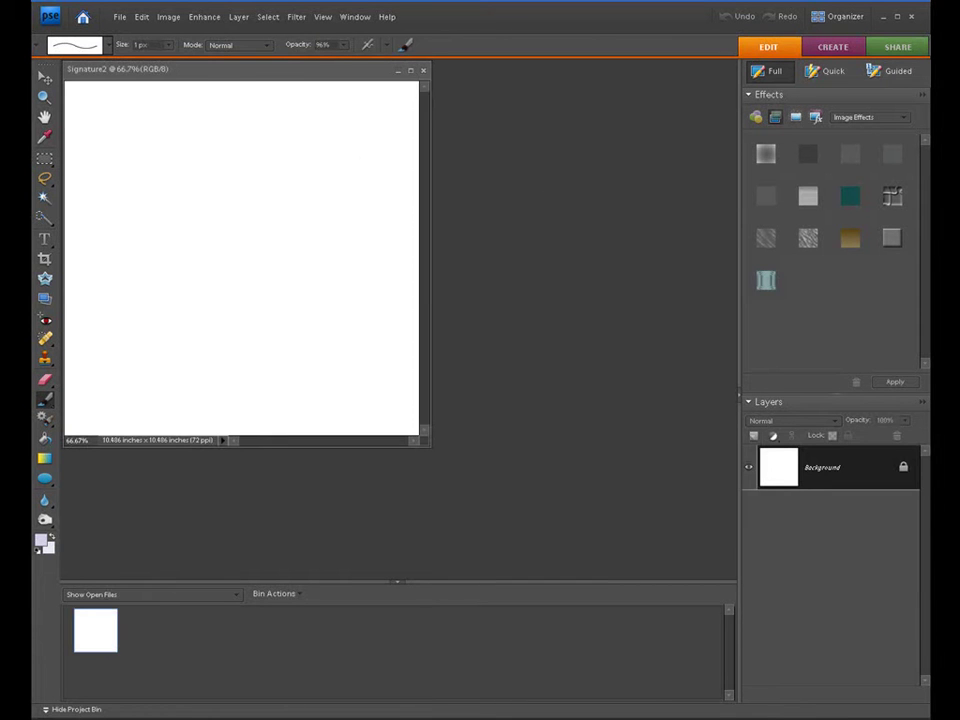
Step: Centre the document window in the workspace and draw a wide horizontal text box across the middle of the canvas
left_click_drag(236, 77, 407, 138)
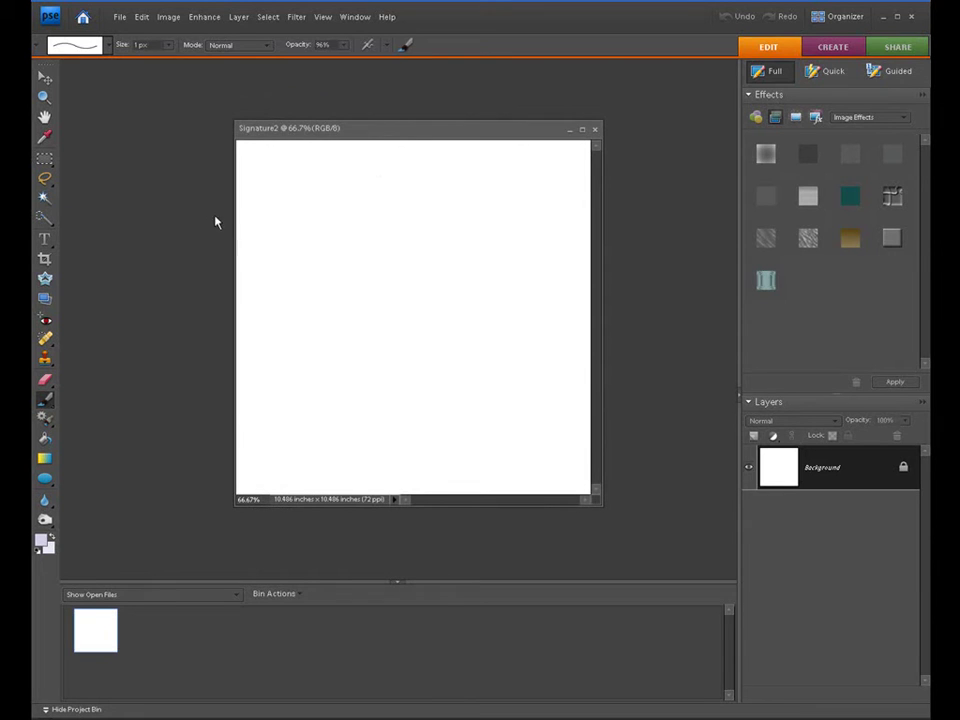
left_click_drag(397, 132, 392, 146)
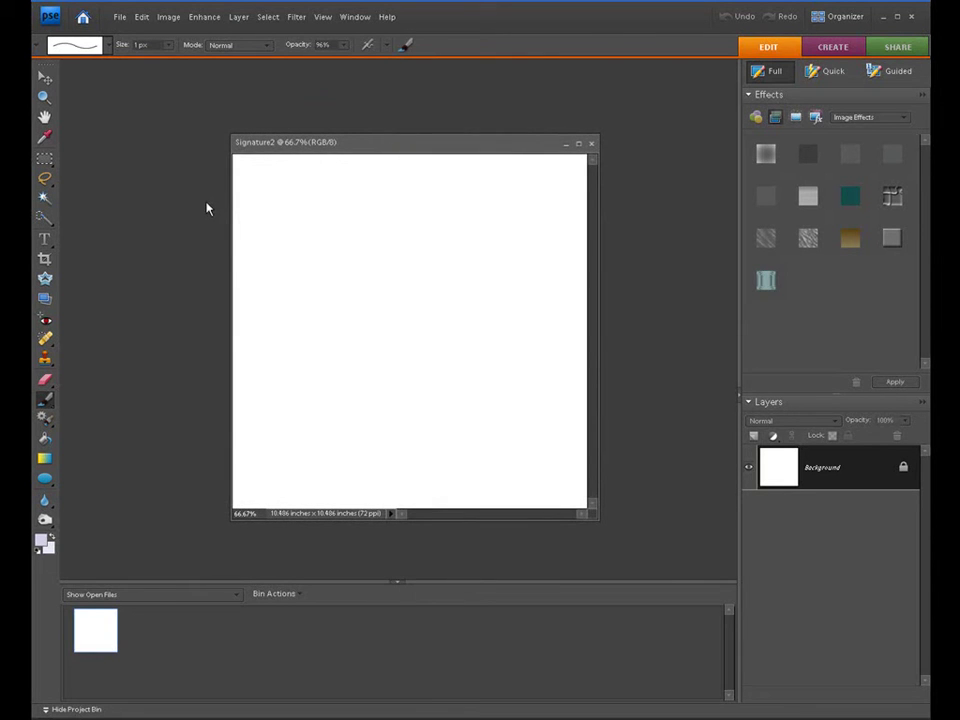
left_click_drag(413, 146, 413, 137)
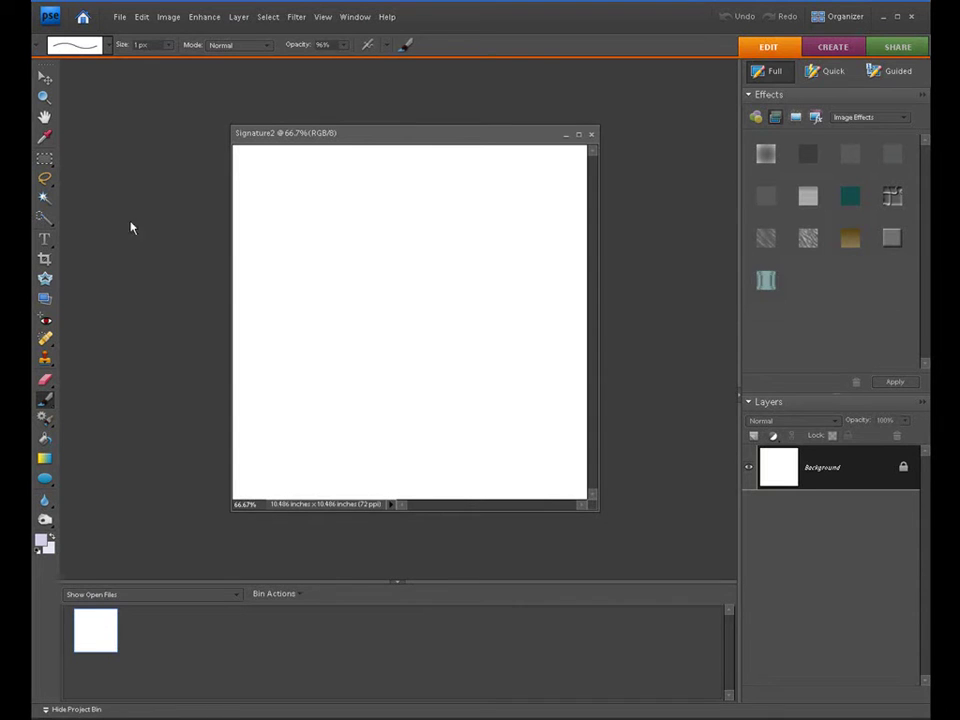
left_click(45, 239)
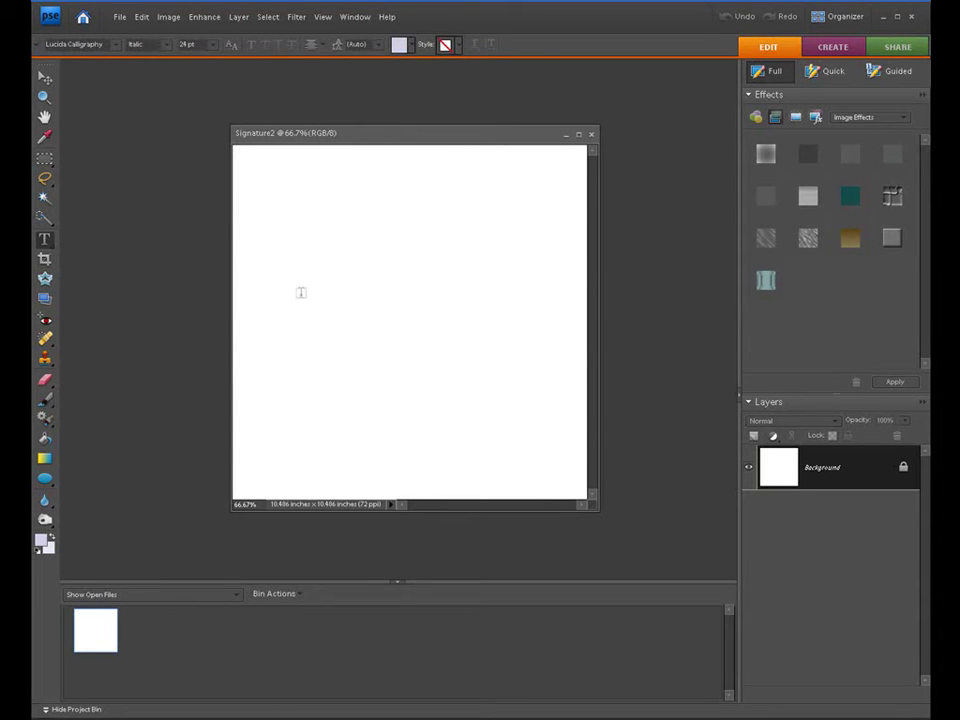
left_click_drag(296, 319, 534, 272)
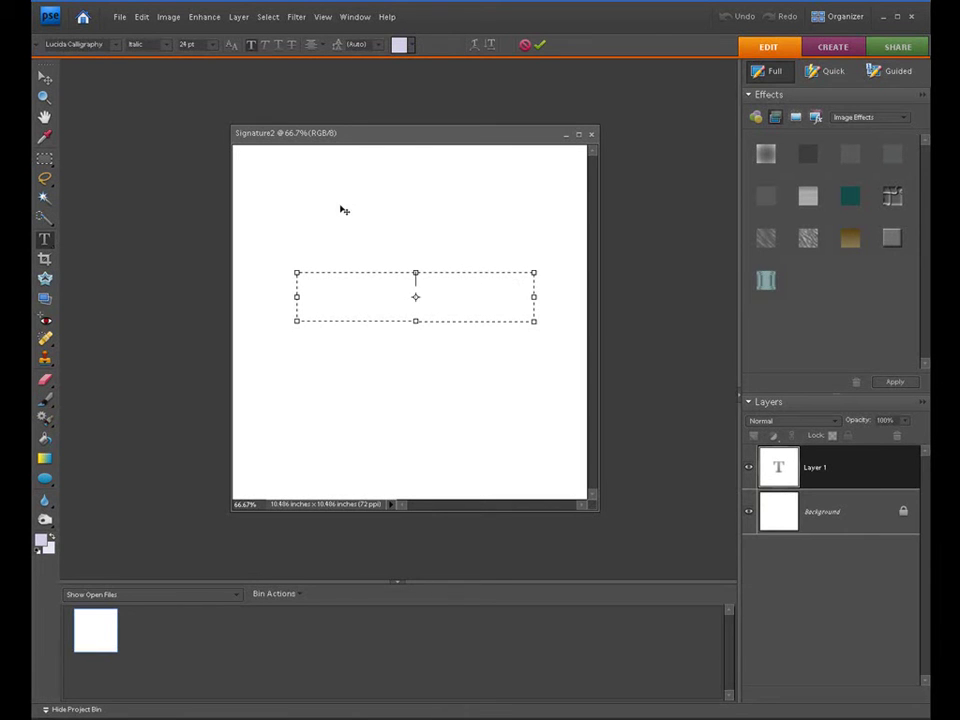
Step: Set the font of the new text box to Script MT Bold
left_click(116, 45)
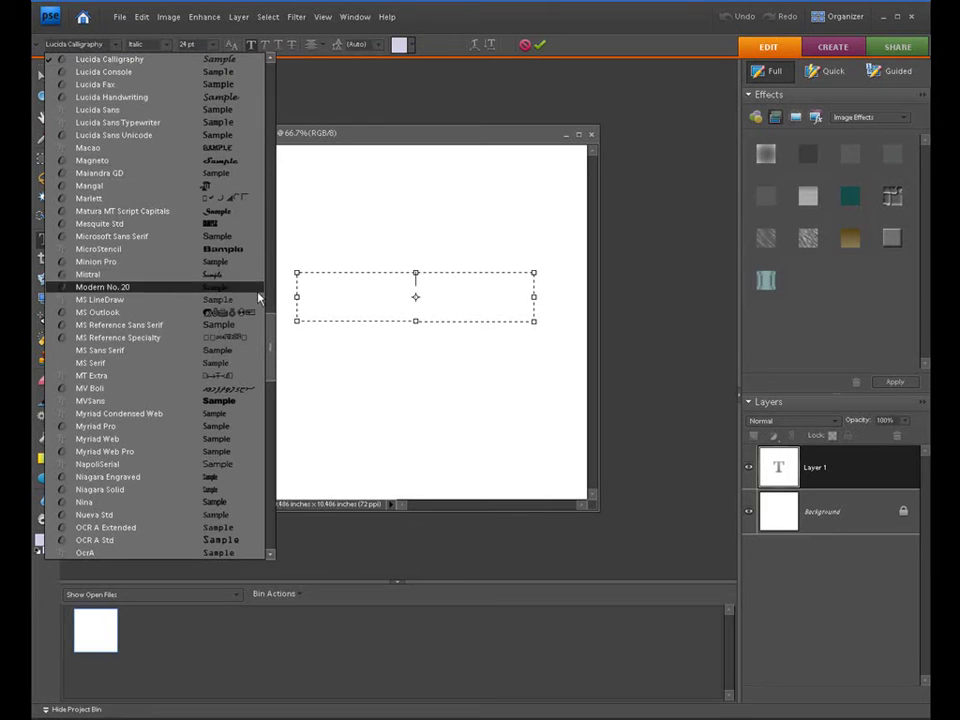
left_click_drag(276, 326, 276, 367)
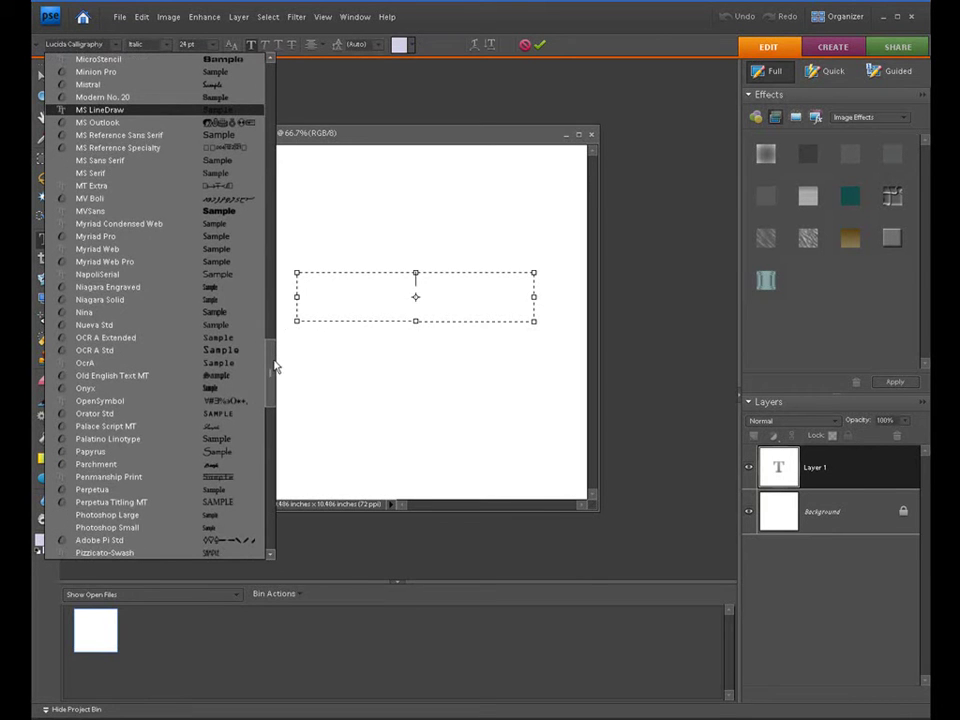
left_click_drag(276, 367, 268, 445)
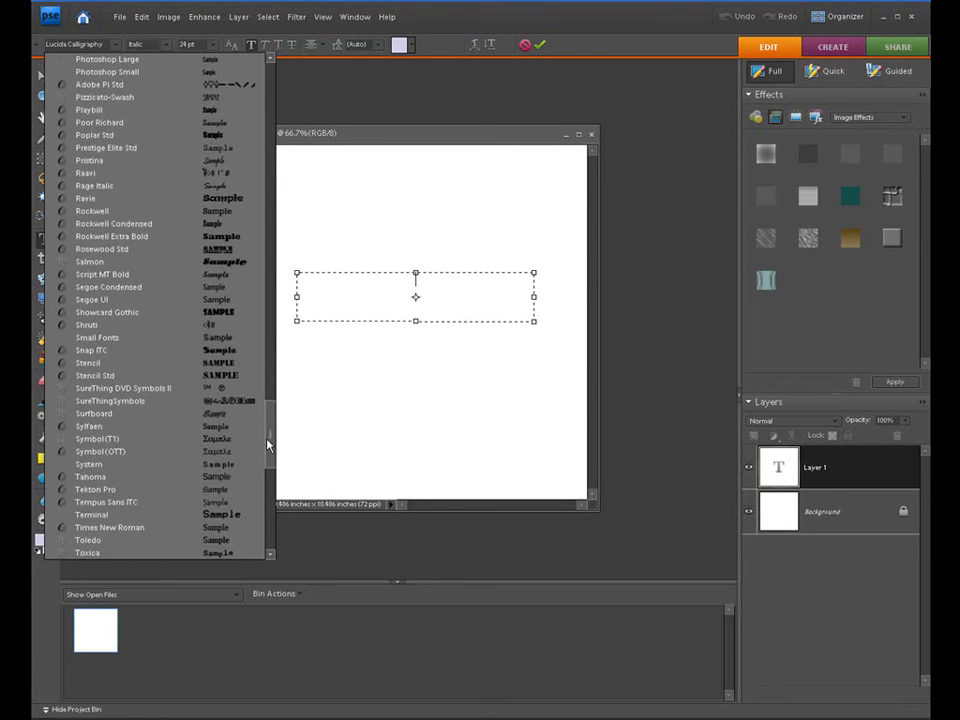
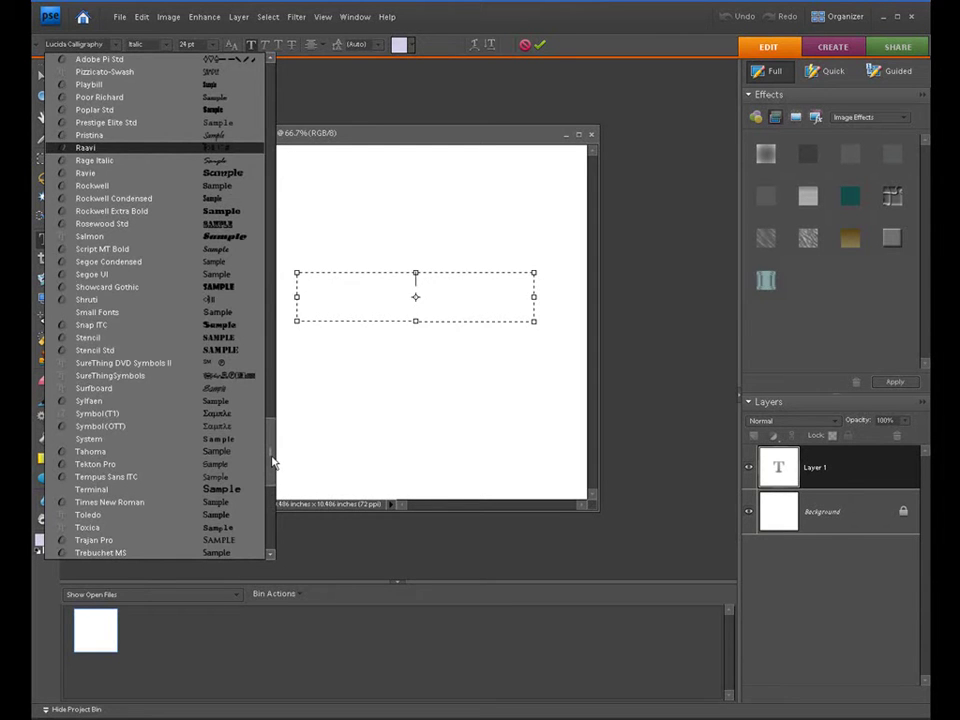
left_click(218, 250)
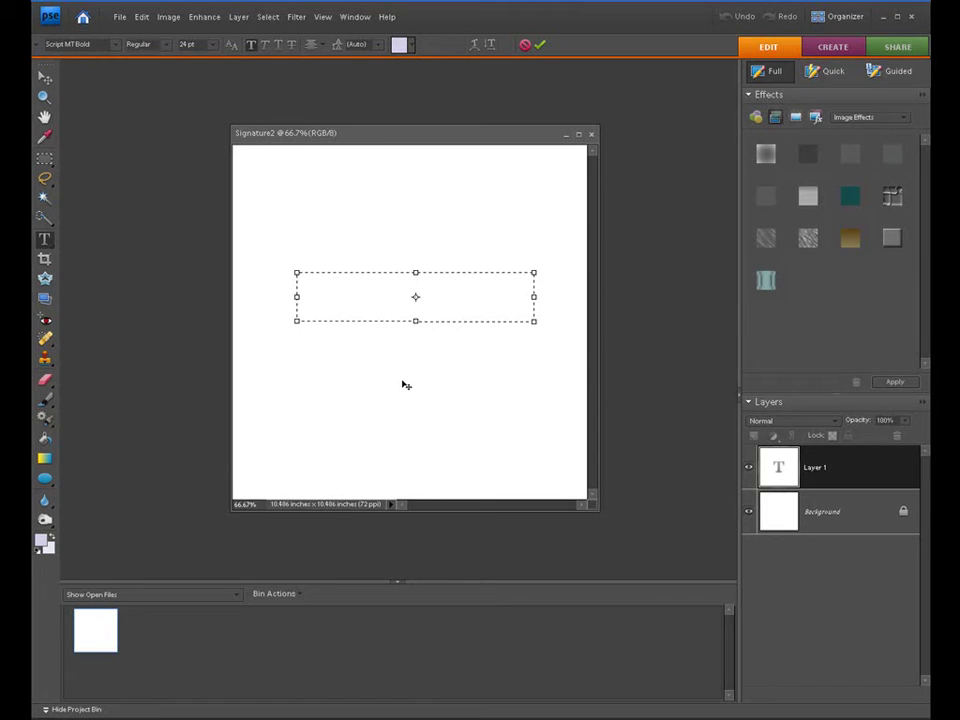
type("Renee Ma")
key("BackSpace")
key("BackSpace")
key("BackSpace")
key("BackSpace")
key("BackSpace")
key("BackSpace")
key("BackSpace")
key("BackSpace")
key("BackSpace")
Step: Set the text colour to 90% Gray and enter "Memories By" followed by the signer's first name in the text box
left_click(407, 46)
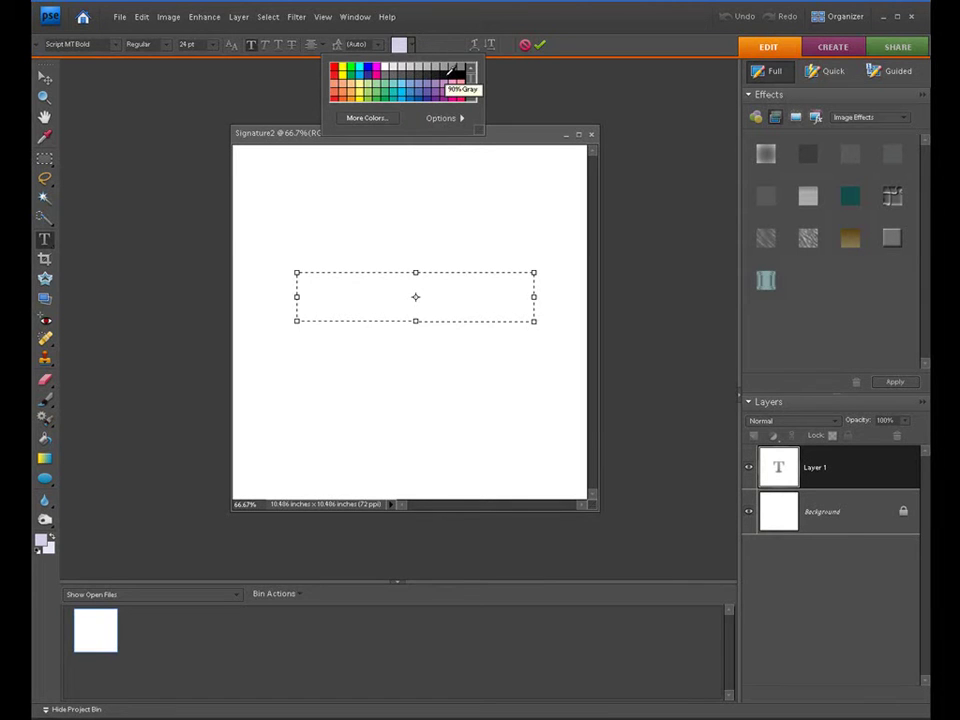
double_click(452, 72)
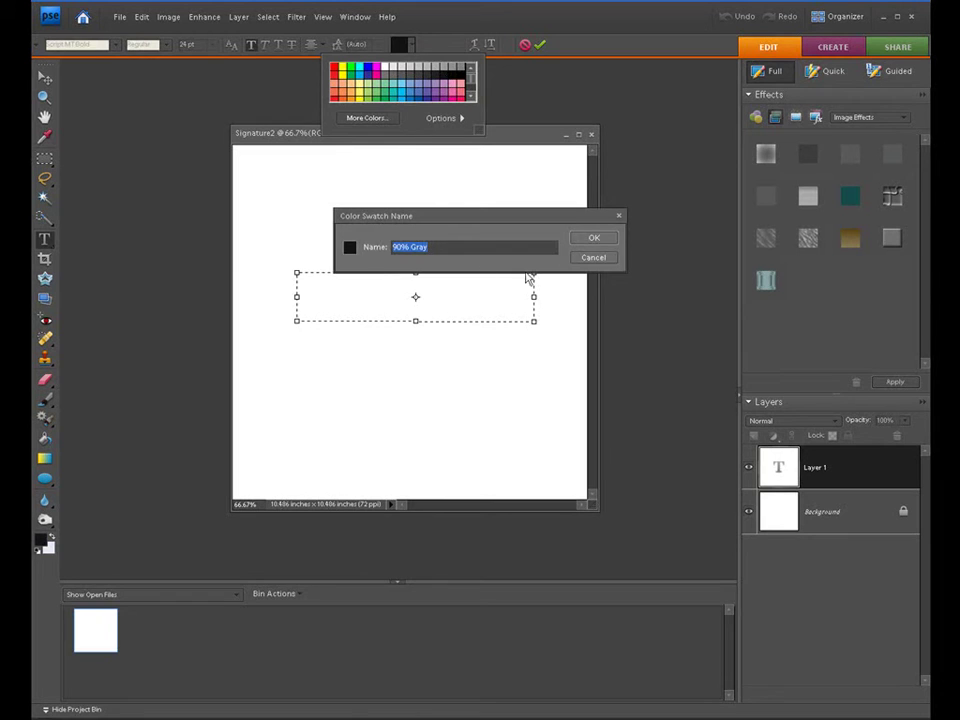
left_click(579, 259)
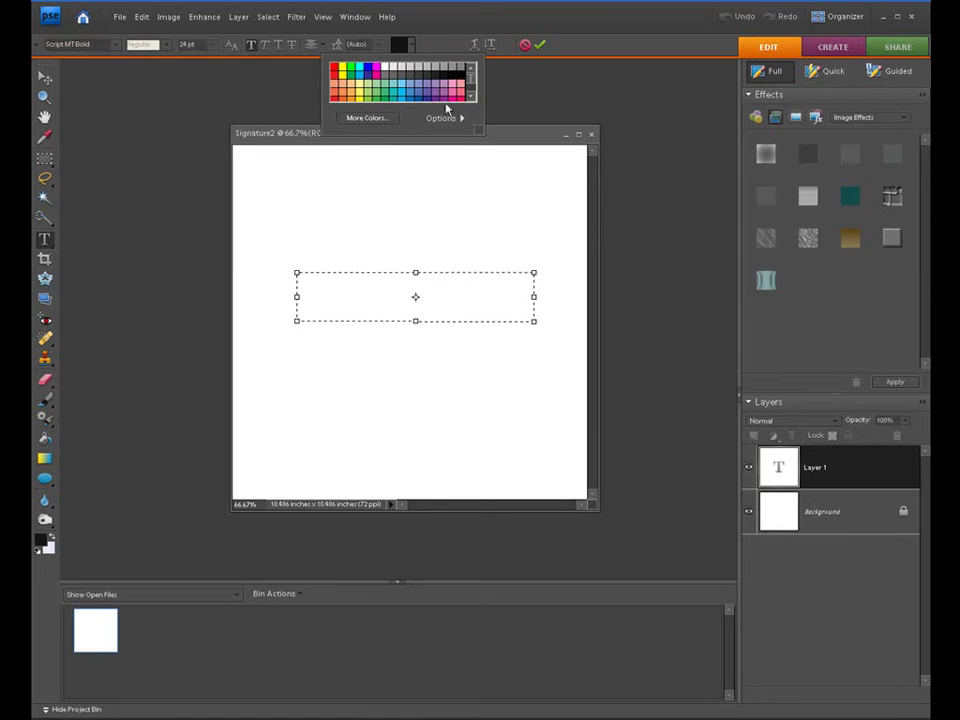
left_click(410, 46)
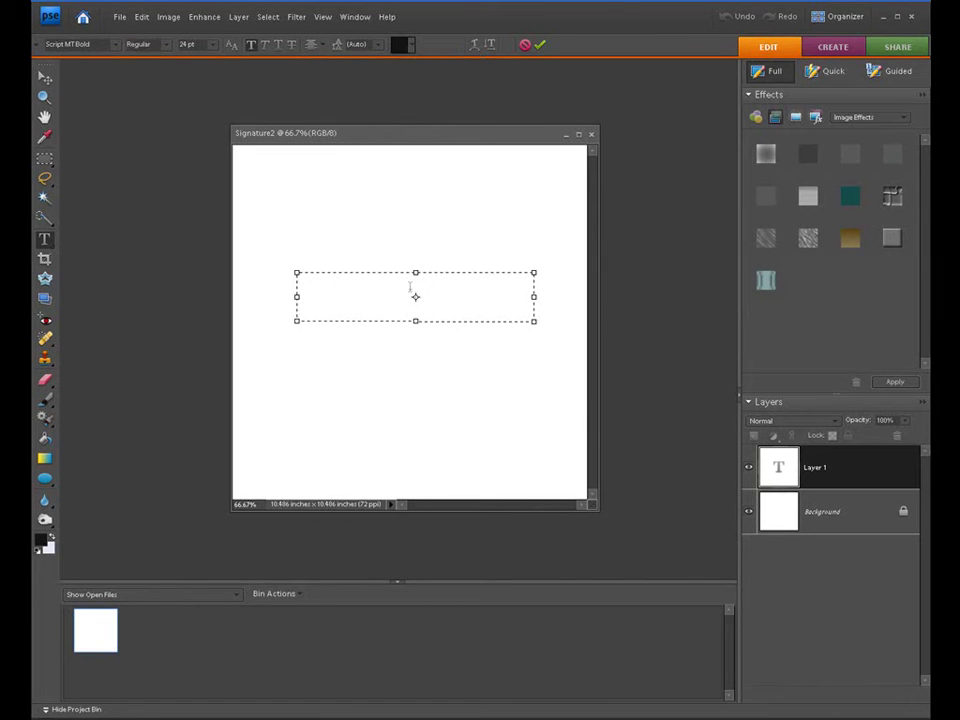
type("Memories By Jack")
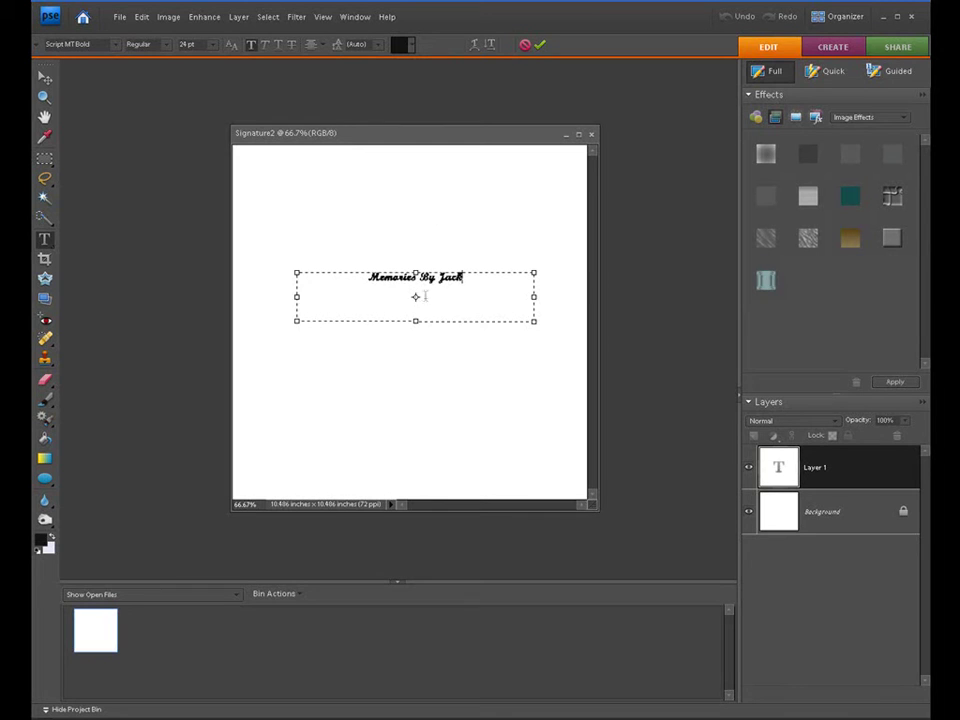
Step: Set the font size of the whole signature text to 30 pt
left_click_drag(463, 277, 362, 278)
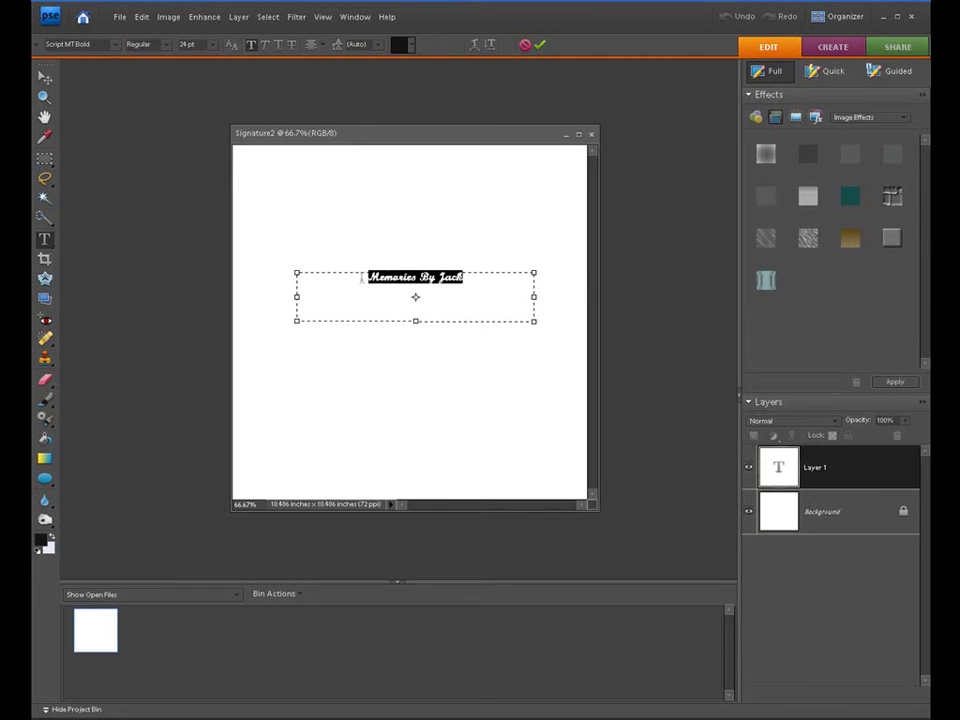
left_click(213, 44)
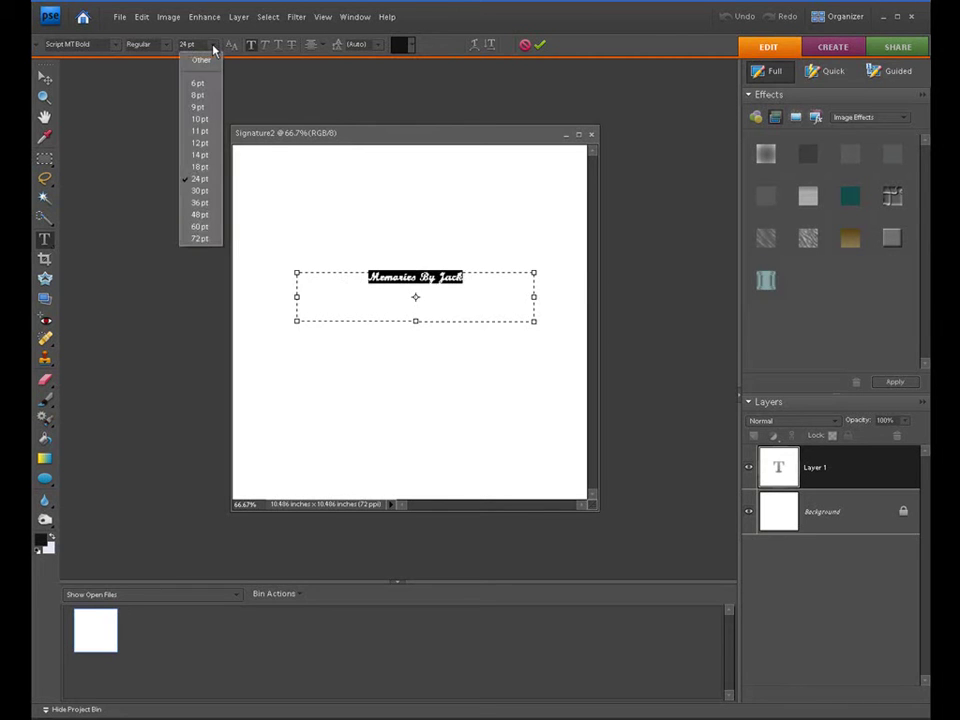
left_click(201, 201)
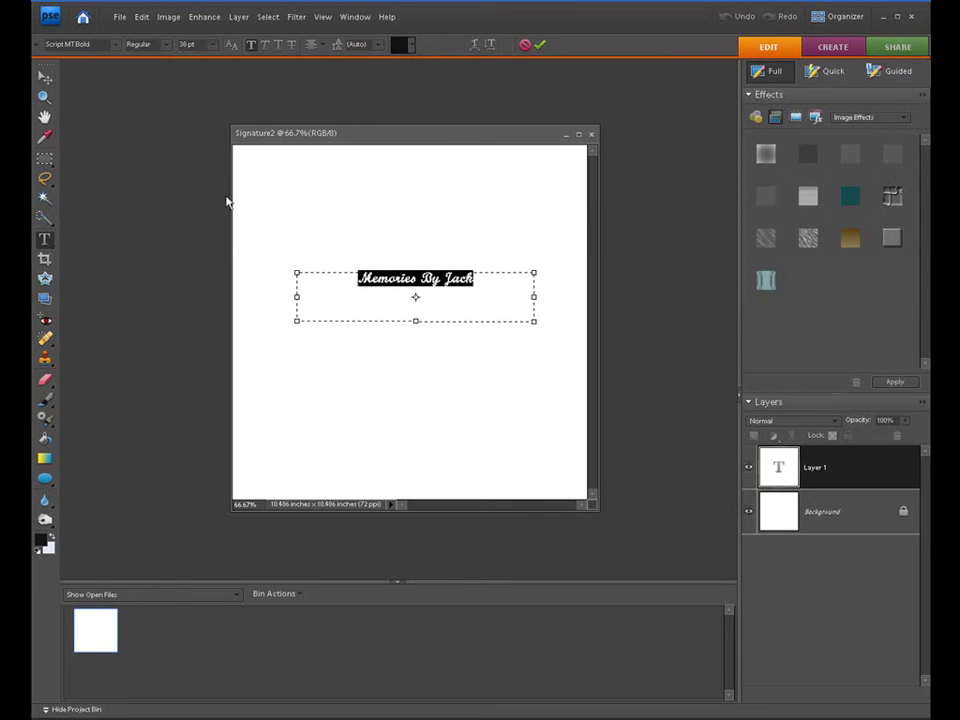
left_click(480, 268)
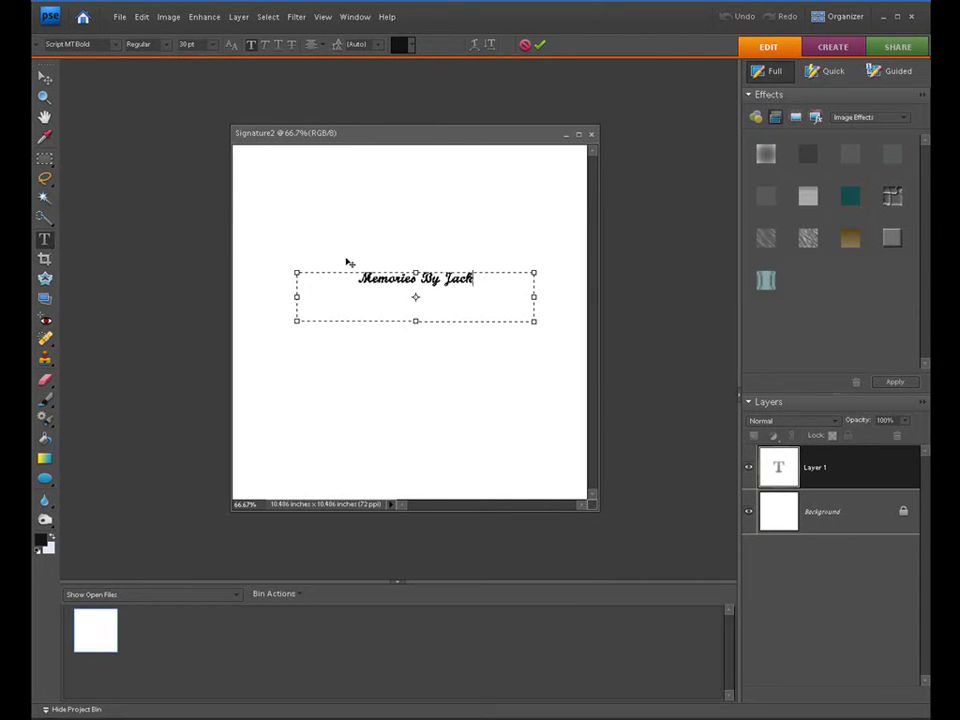
Step: Turn bold off for the whole signature text and switch it back on
left_click_drag(489, 281, 350, 278)
left_click(251, 44)
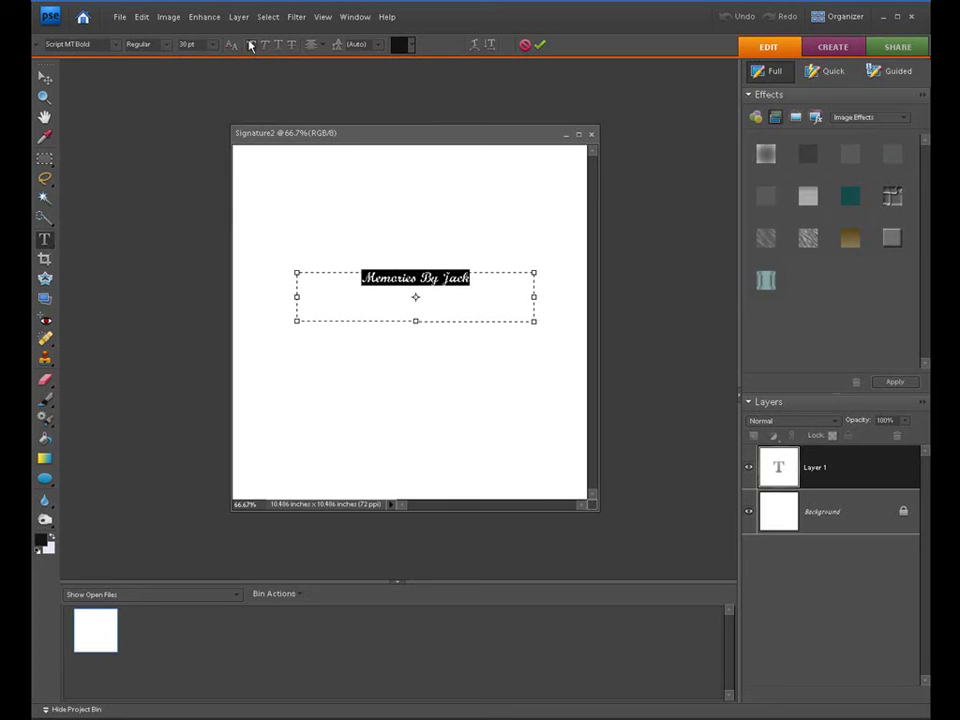
left_click(499, 283)
left_click_drag(495, 277, 360, 270)
left_click(251, 44)
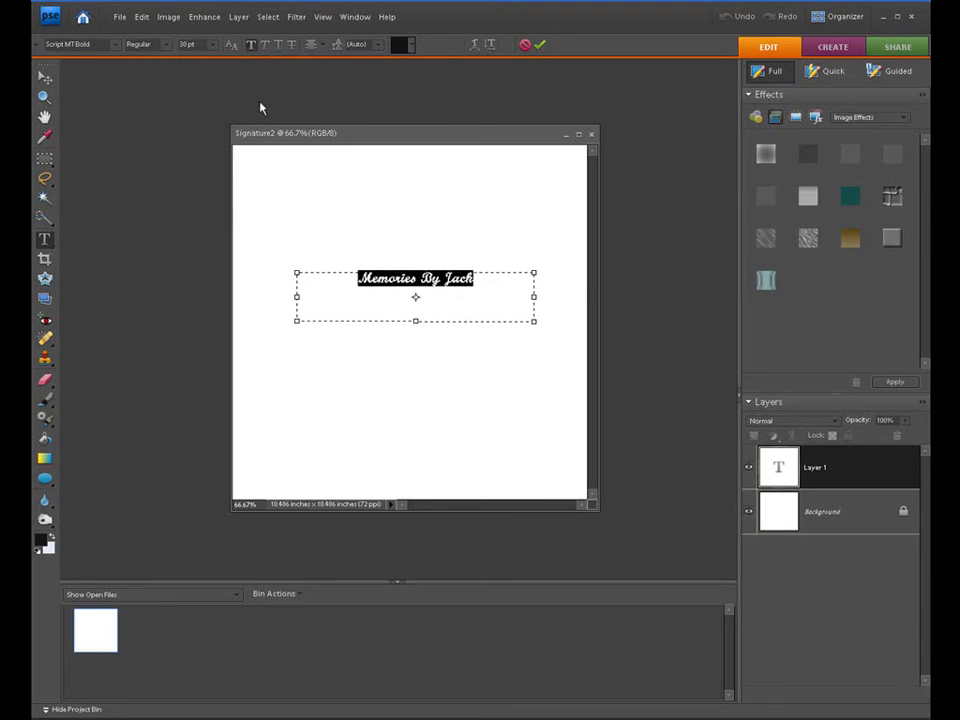
left_click(477, 277)
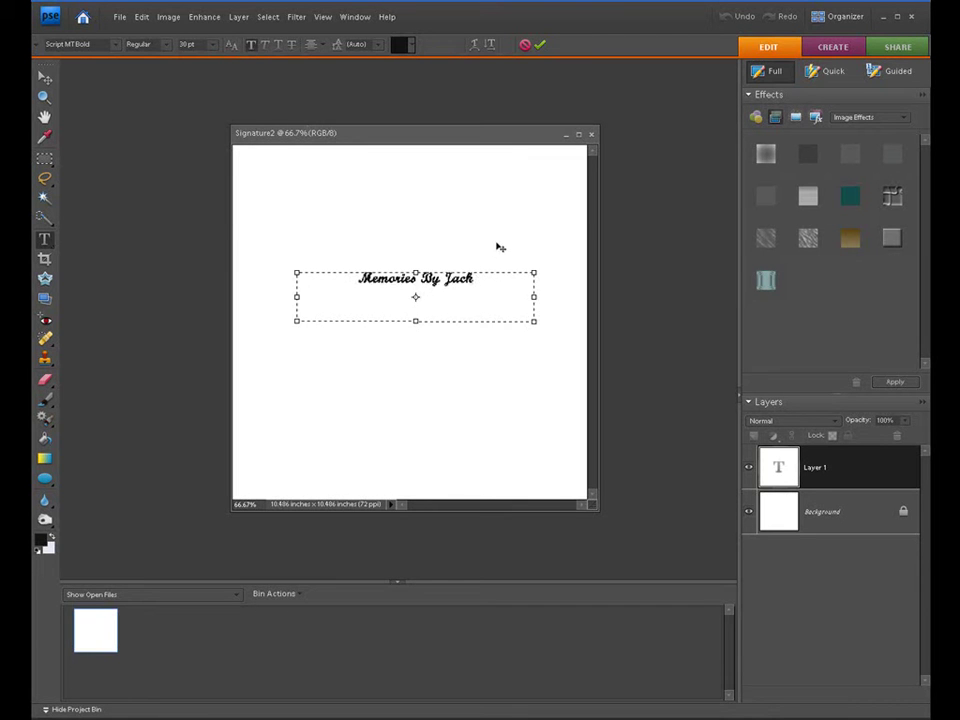
Step: Commit the signature text and crop the image to a narrow rectangle closely around it
left_click(538, 45)
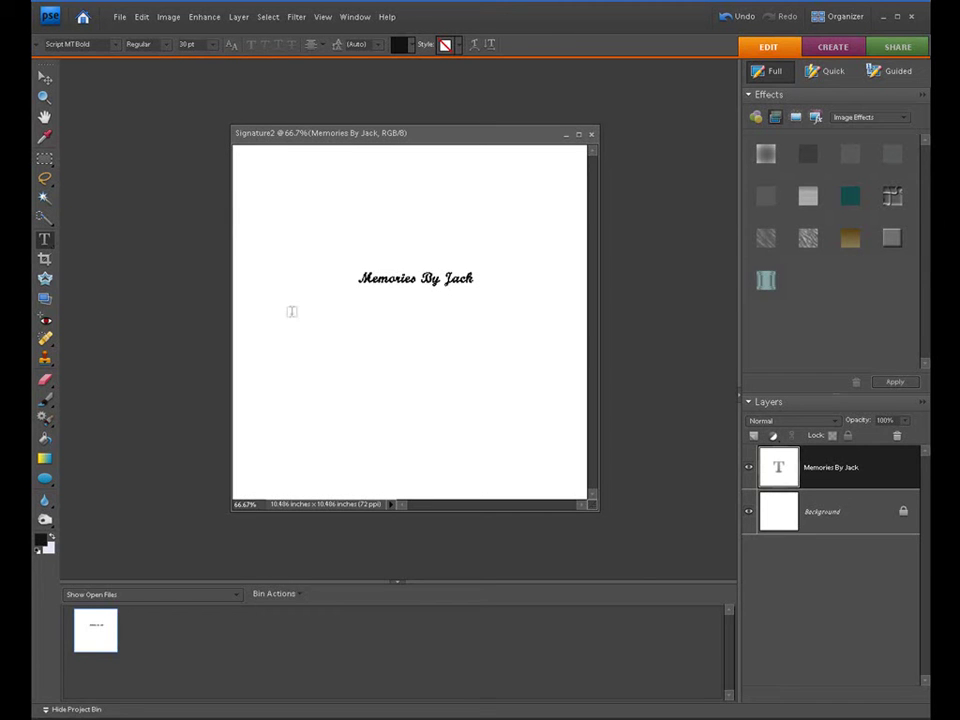
left_click(44, 258)
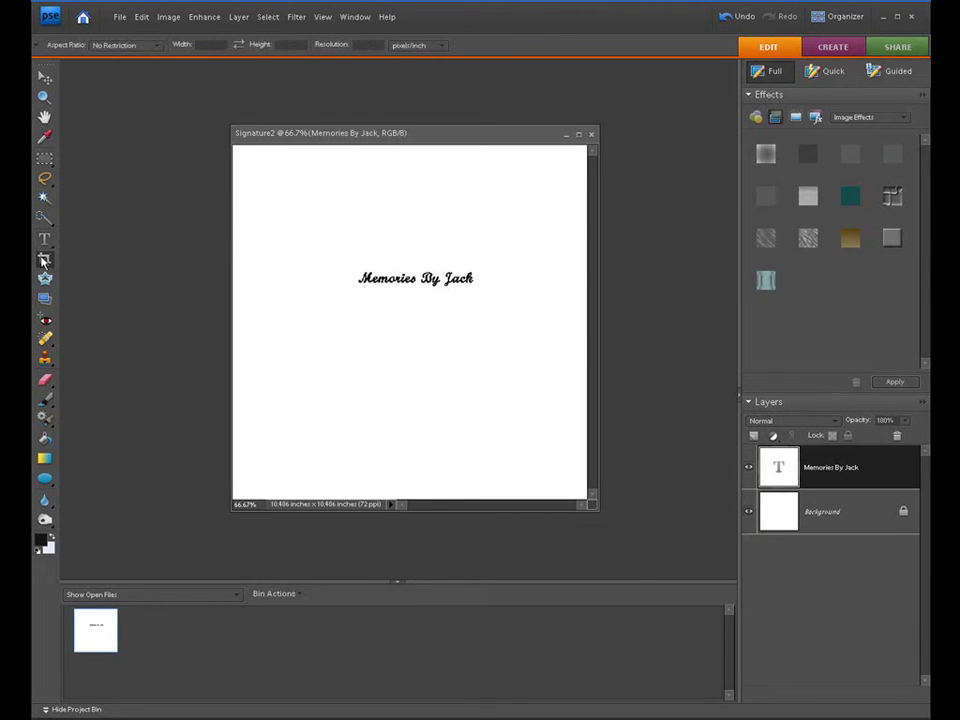
left_click_drag(332, 295, 491, 277)
left_click_drag(332, 277, 343, 278)
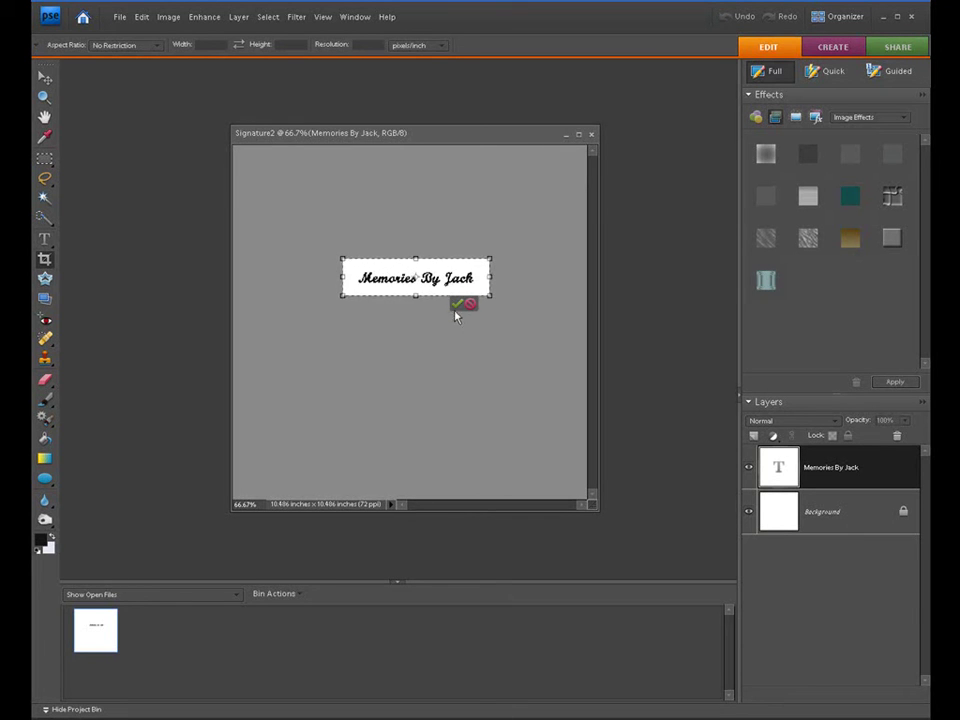
left_click(455, 305)
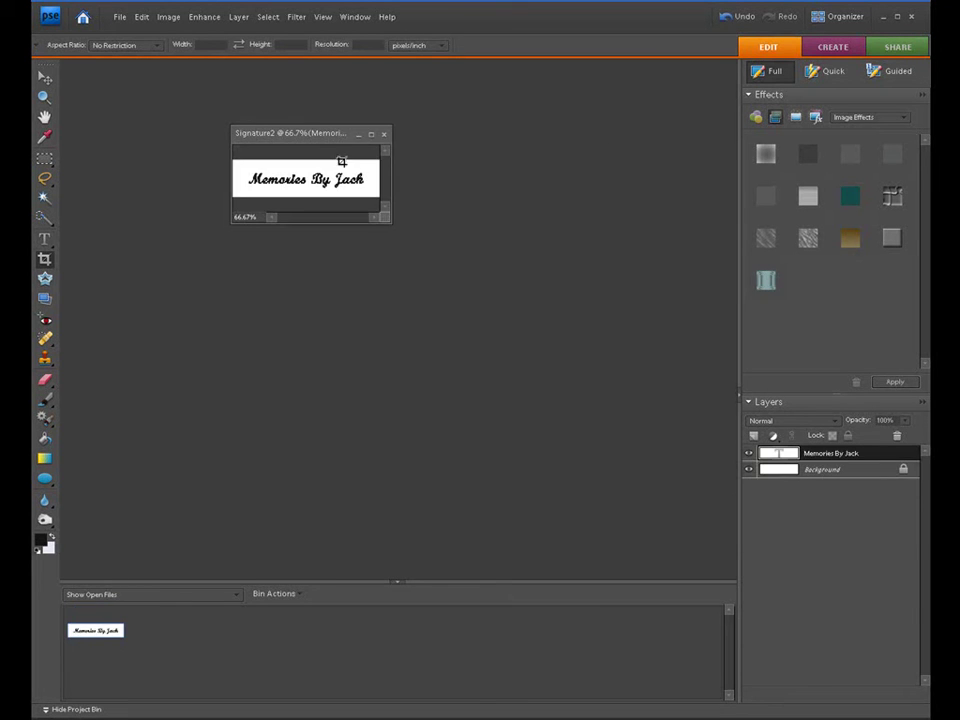
Step: Define the cropped signature image as a brush named Signature2
left_click_drag(315, 137, 324, 147)
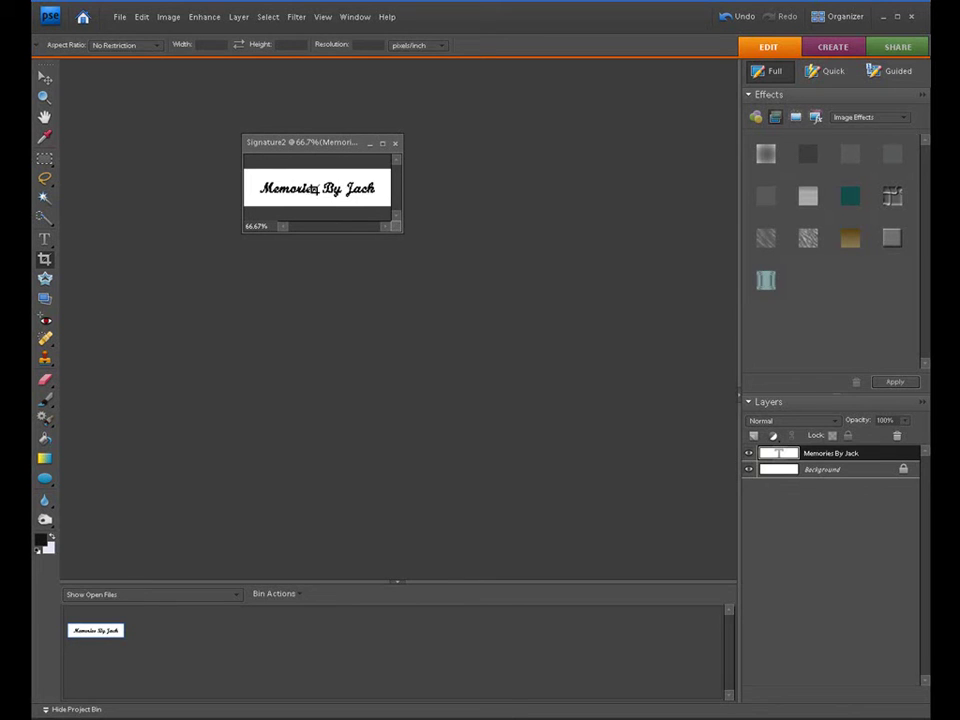
left_click(140, 18)
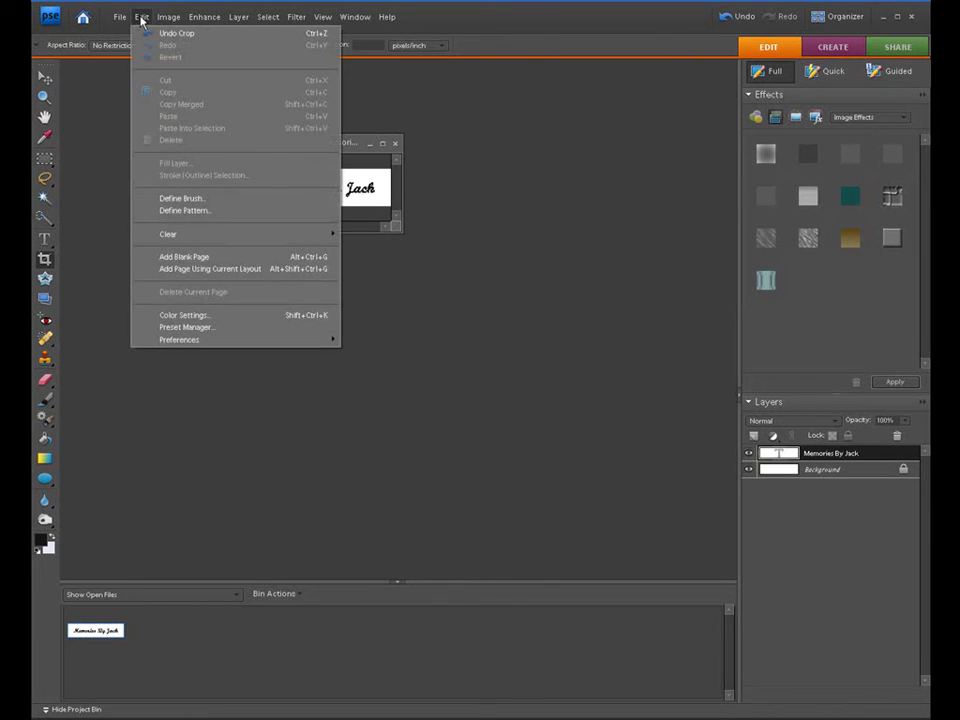
left_click(184, 199)
mouse_move(416, 200)
left_mouse_down()
mouse_move(394, 219)
mouse_move(390, 253)
left_mouse_up()
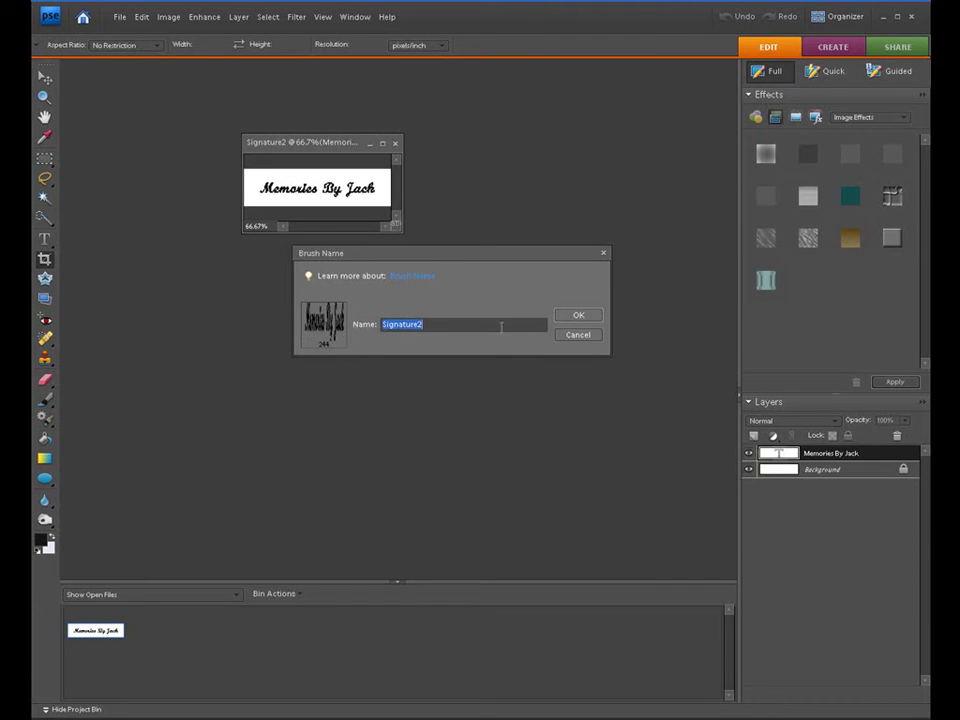
left_click(577, 318)
left_click_drag(354, 146, 332, 122)
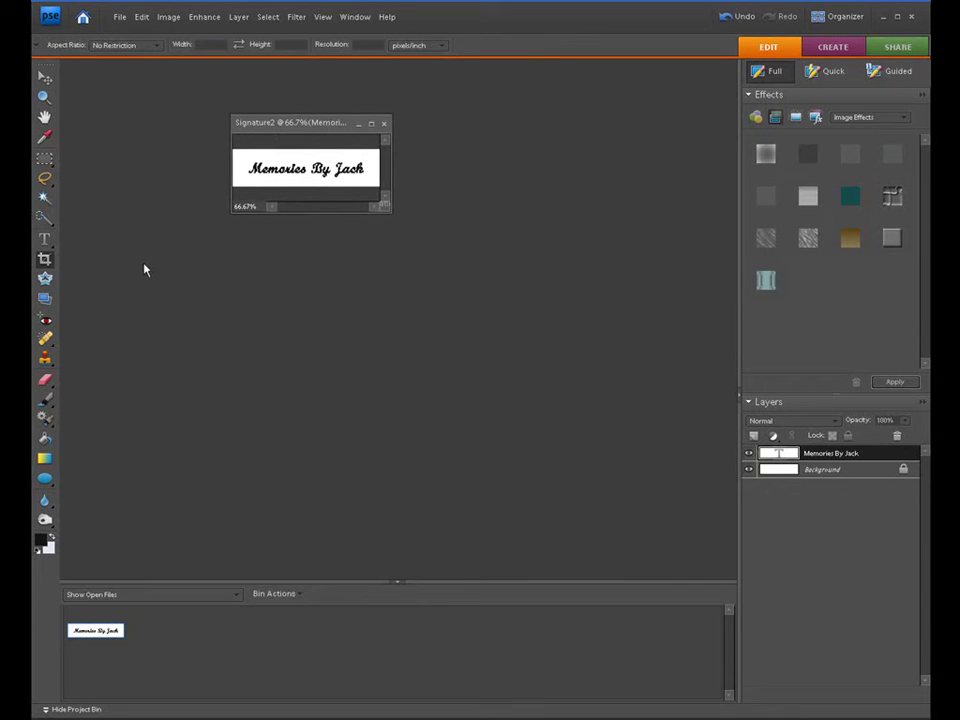
Step: Activate the Brush tool and try to replace the current brush set with Dry Media Brushes
left_click(44, 398)
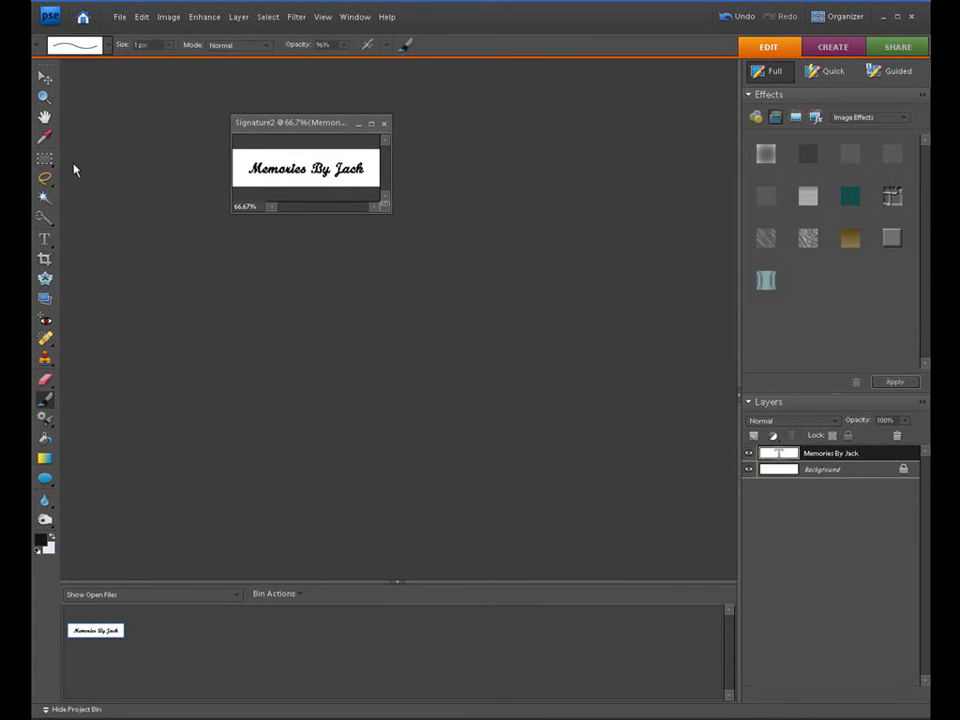
left_click(107, 46)
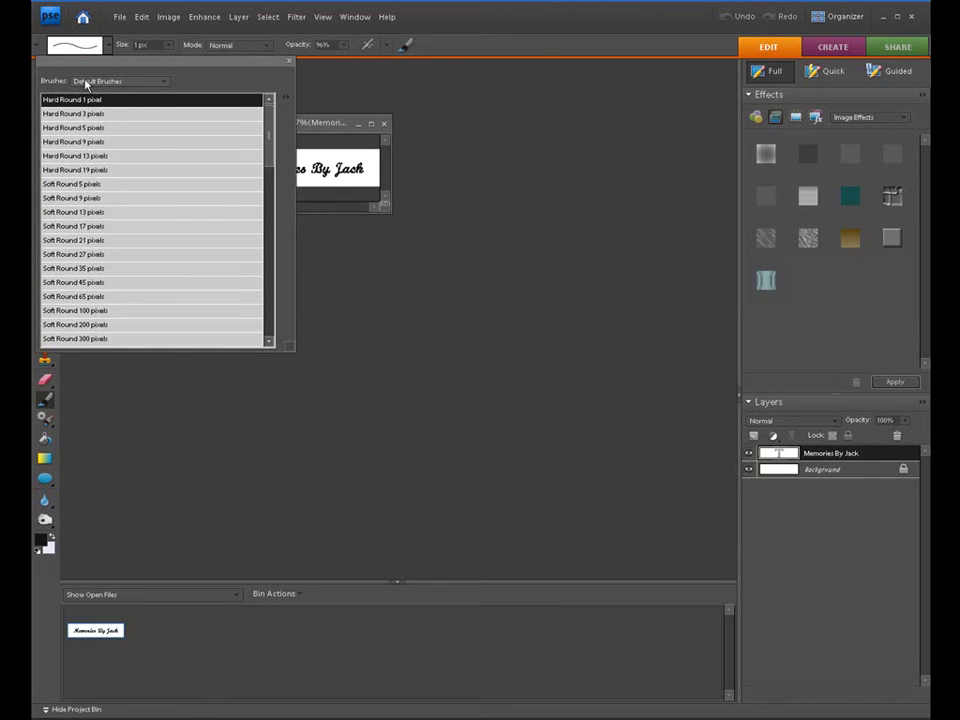
left_click(165, 84)
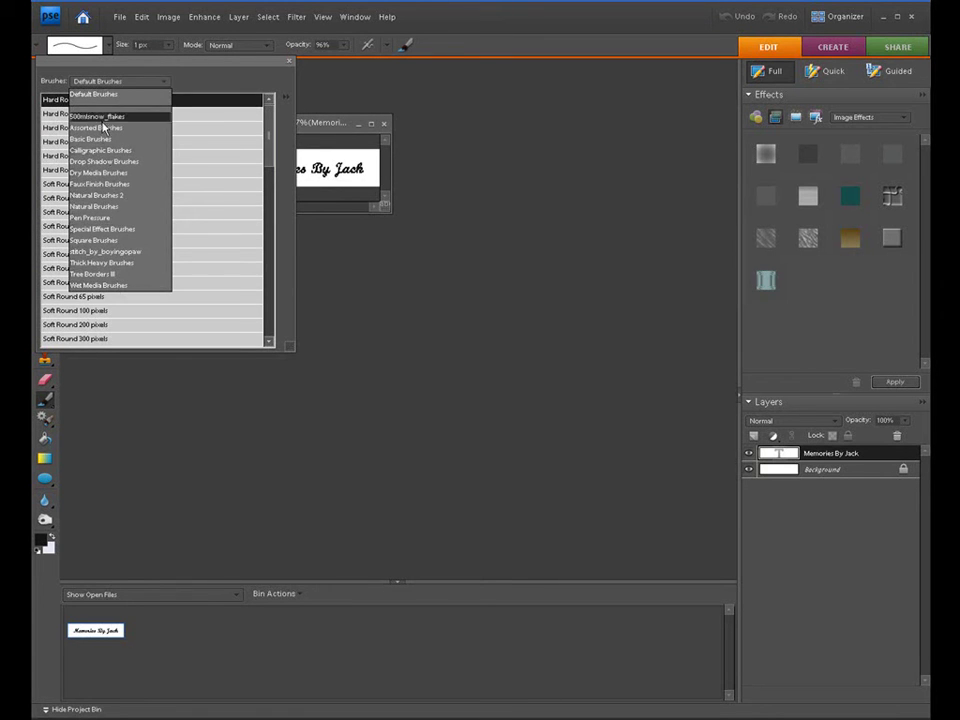
left_click(88, 172)
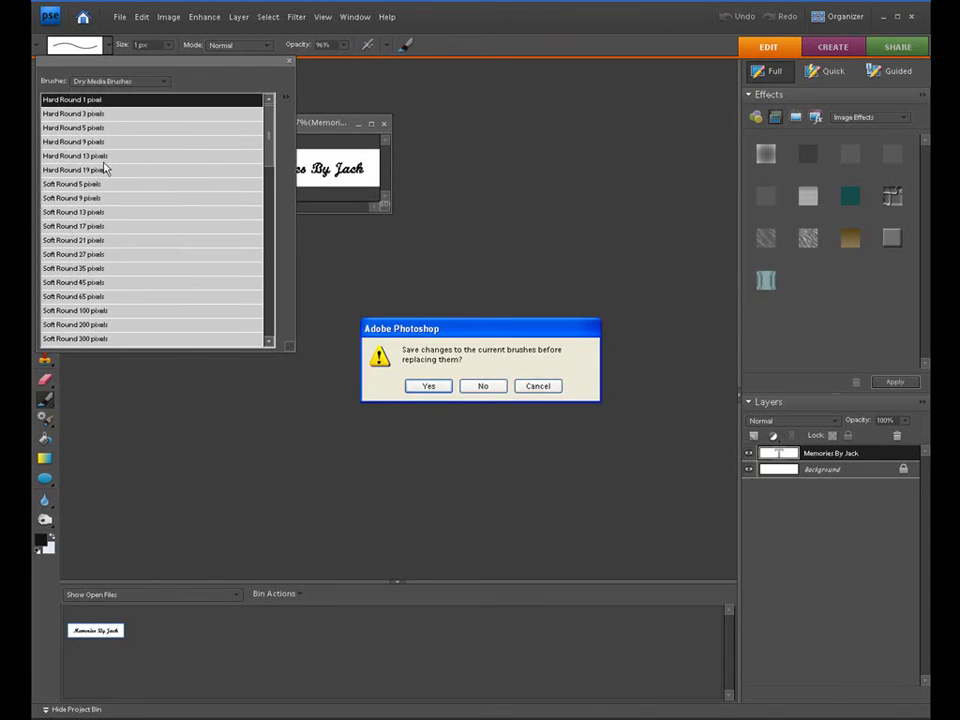
left_click(545, 390)
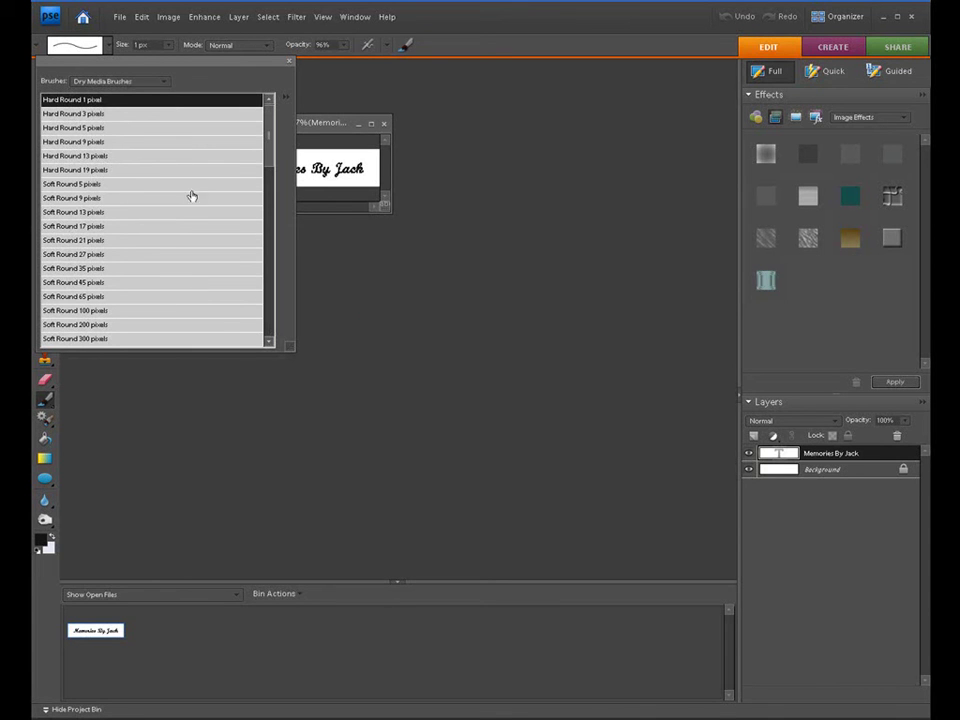
Step: Reload the Default Brushes set and look through its list and options for the signature brush
left_click(163, 82)
left_click(157, 94)
mouse_move(270, 133)
left_mouse_down()
mouse_move(277, 331)
mouse_move(255, 76)
left_mouse_up()
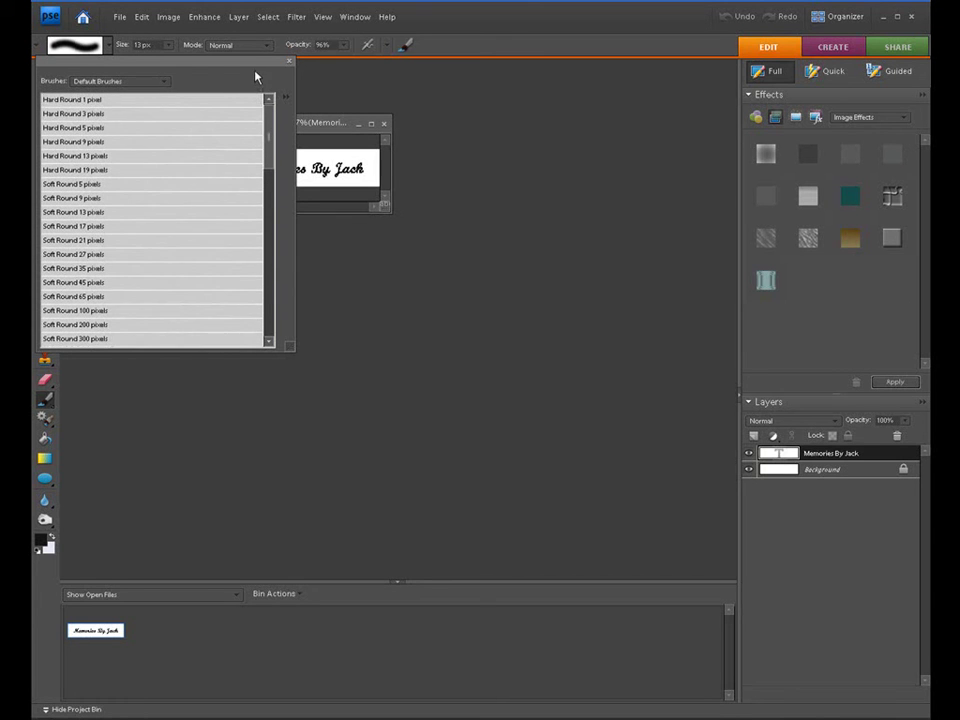
left_click(164, 81)
left_click(145, 97)
left_click(284, 99)
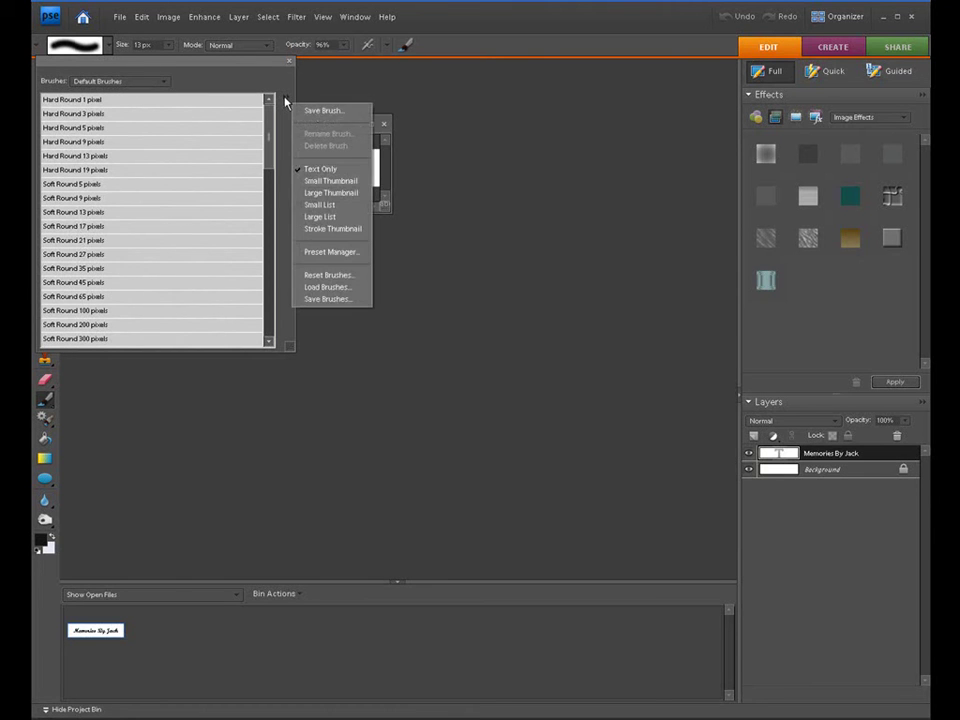
left_click(279, 272)
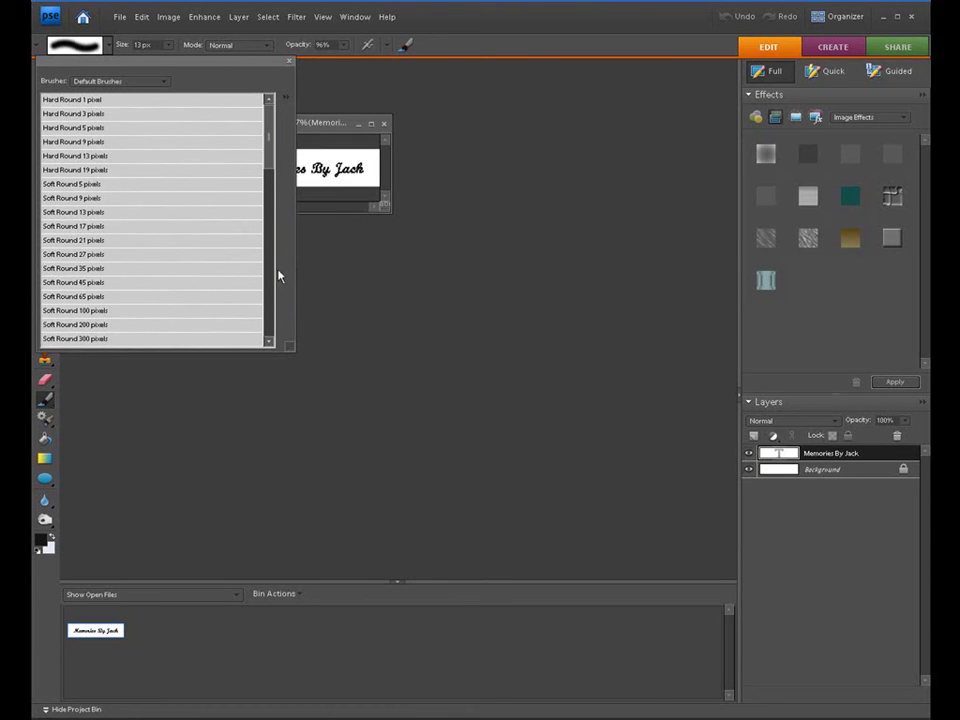
mouse_move(272, 135)
left_mouse_down()
mouse_move(274, 322)
mouse_move(275, 85)
left_mouse_up()
left_click(289, 61)
Step: Define the signature image as a Signature2 brush again and locate it at the end of the Default Brushes list
left_click(141, 17)
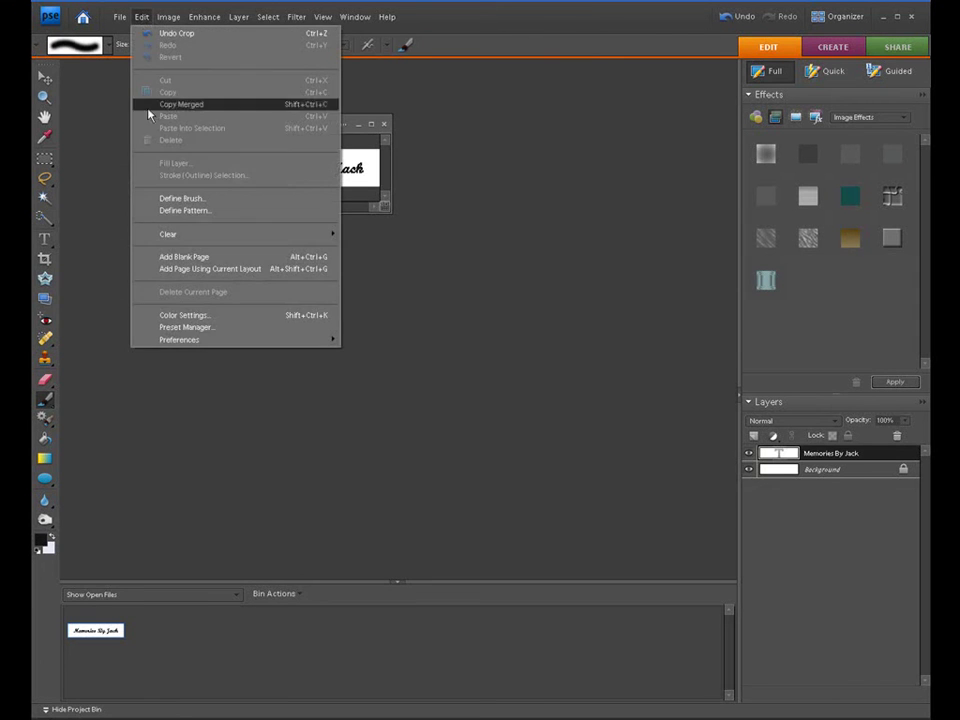
left_click(182, 198)
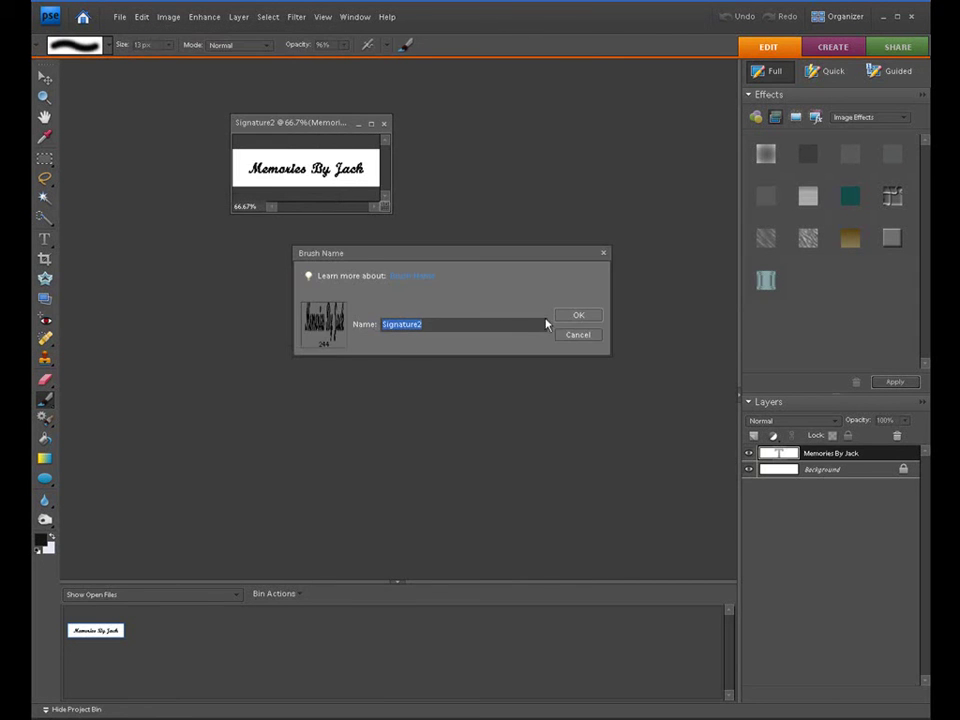
left_click(578, 315)
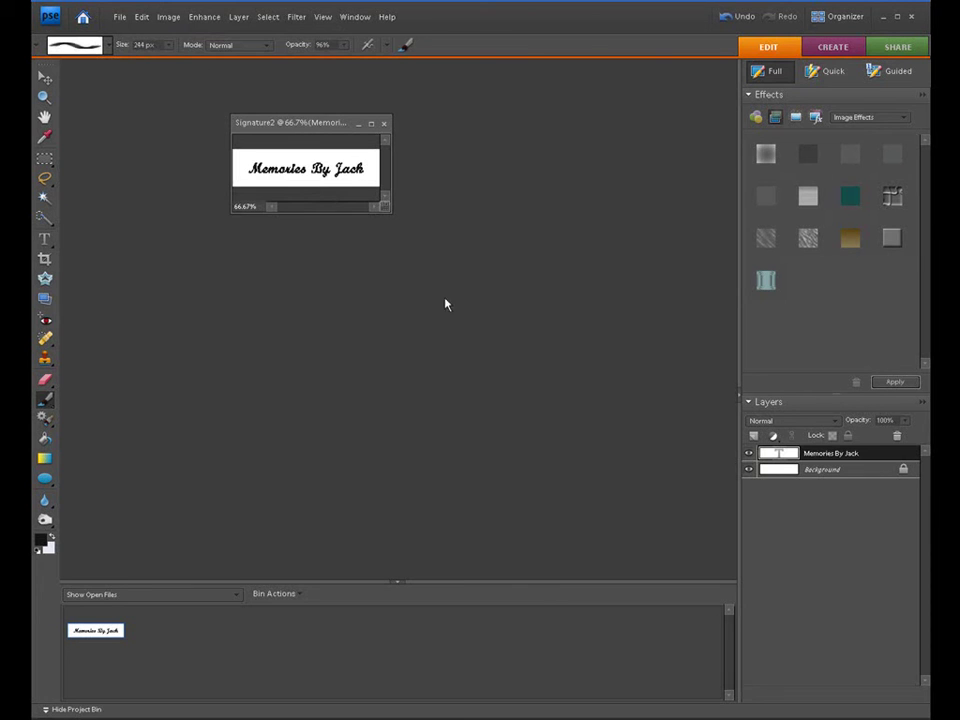
left_click(84, 42)
mouse_move(274, 128)
left_mouse_down()
mouse_move(279, 314)
mouse_move(268, 118)
mouse_move(278, 223)
mouse_move(272, 330)
left_mouse_up()
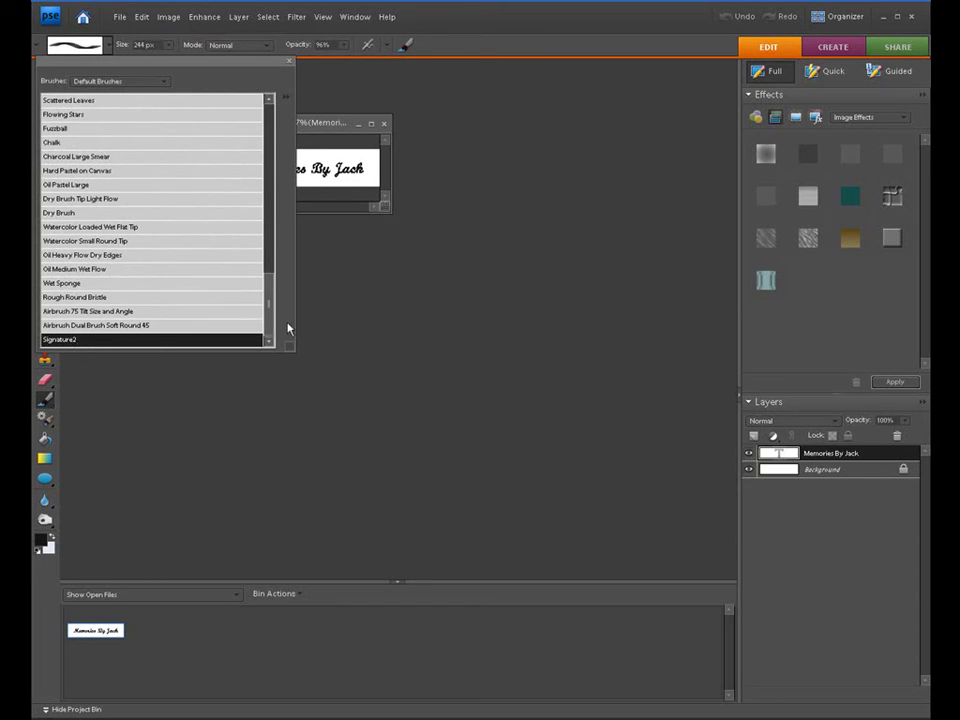
left_click_drag(268, 300, 266, 126)
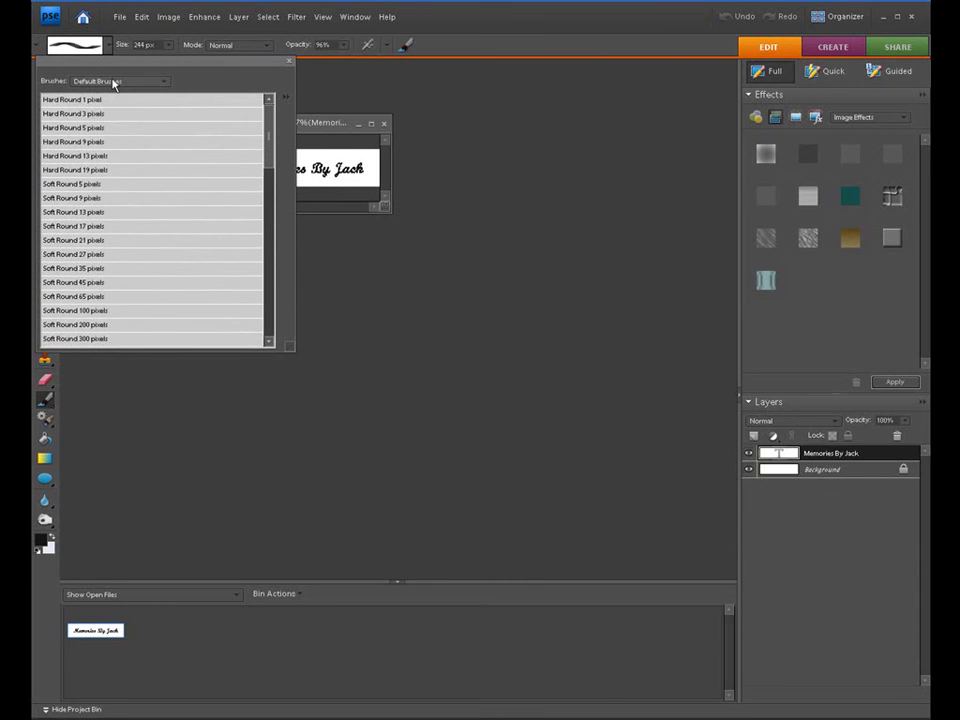
left_click_drag(261, 129, 260, 328)
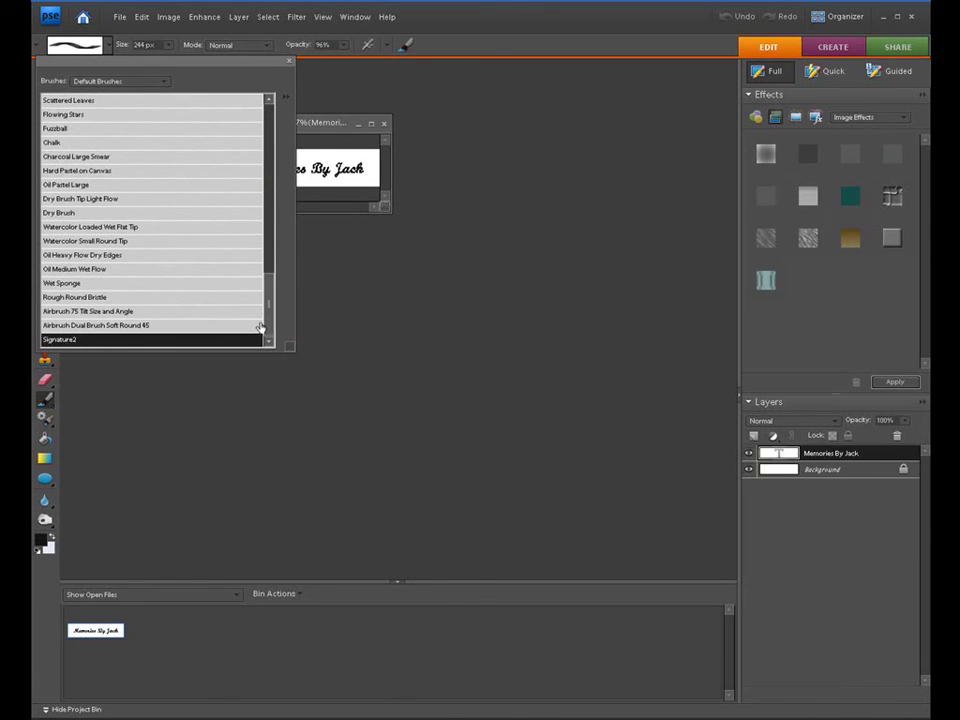
left_click(108, 44)
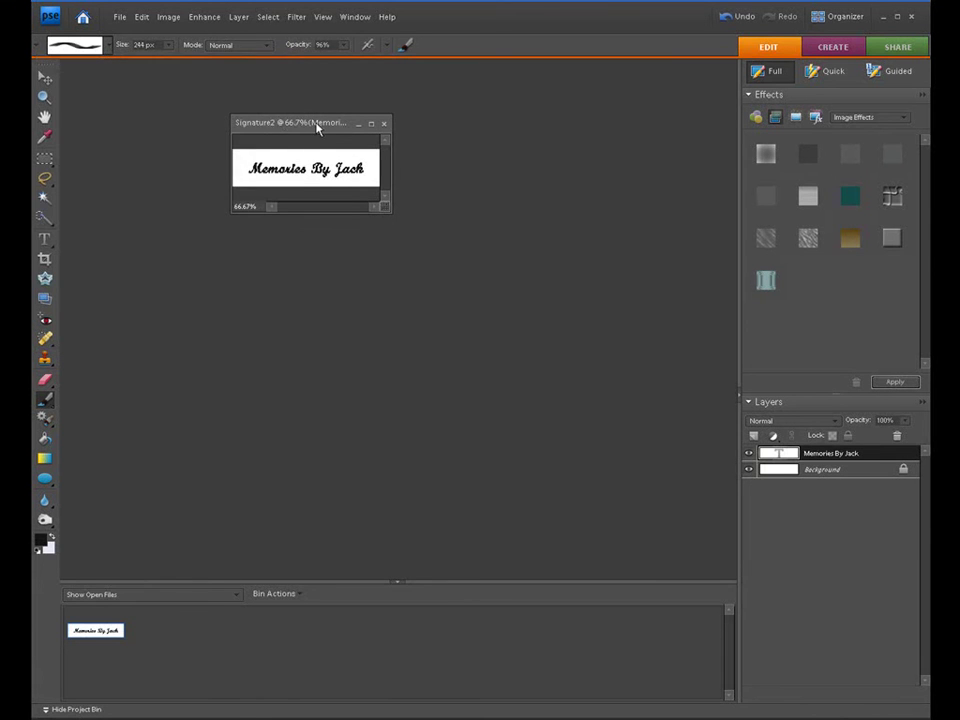
left_click_drag(317, 124, 292, 97)
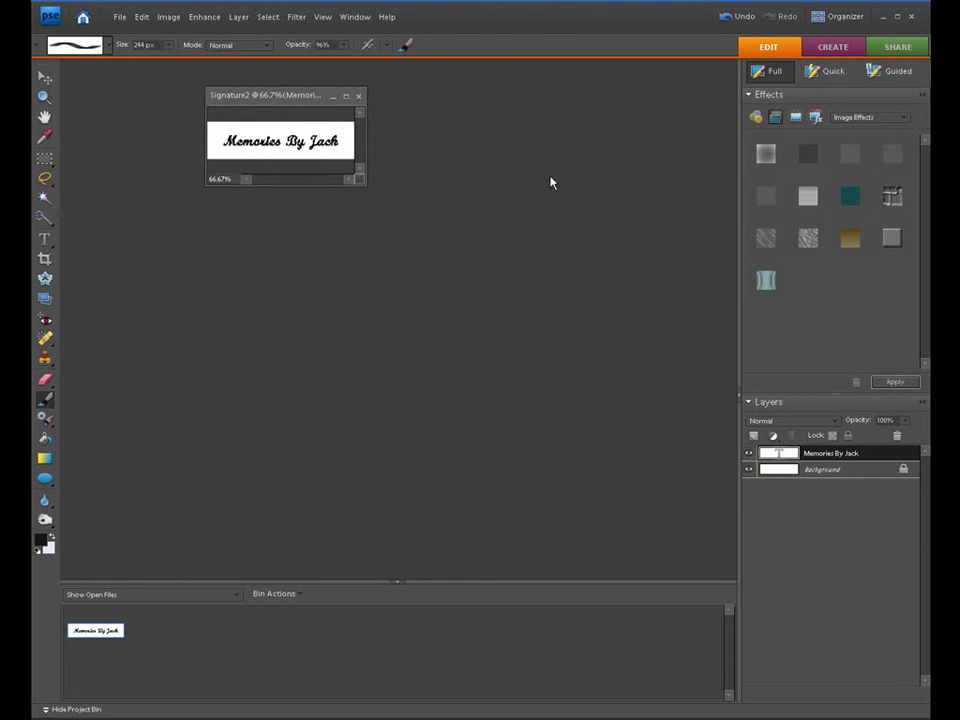
Step: Find storefront2 copy.jpg in the Organizer and open it in Full Edit, moving its window clear of the edge
left_click(834, 17)
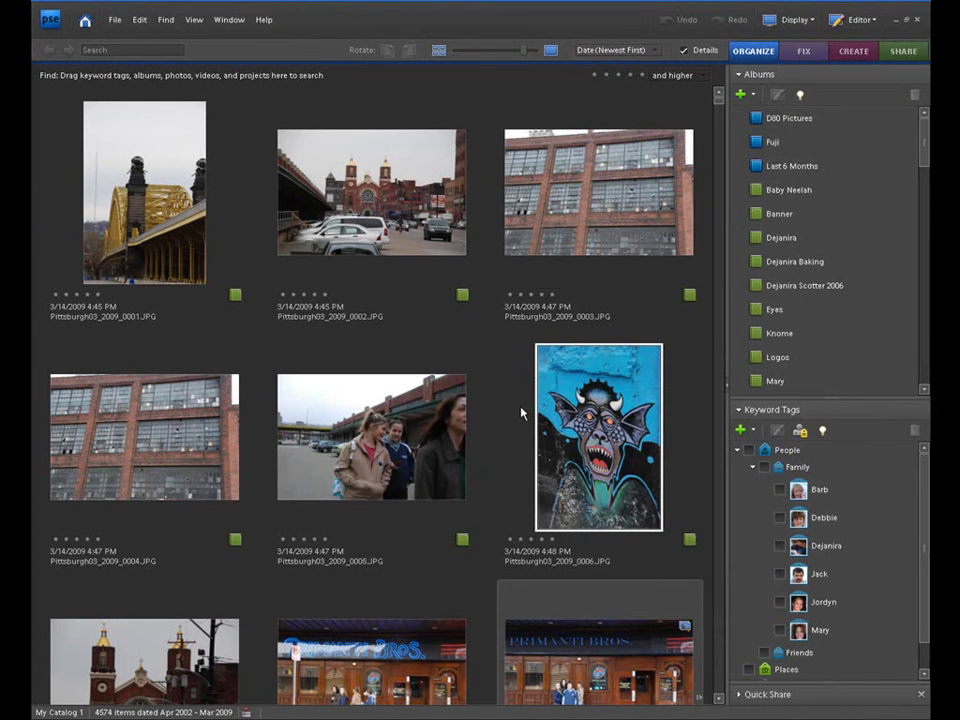
scroll(521, 413, "down", 2)
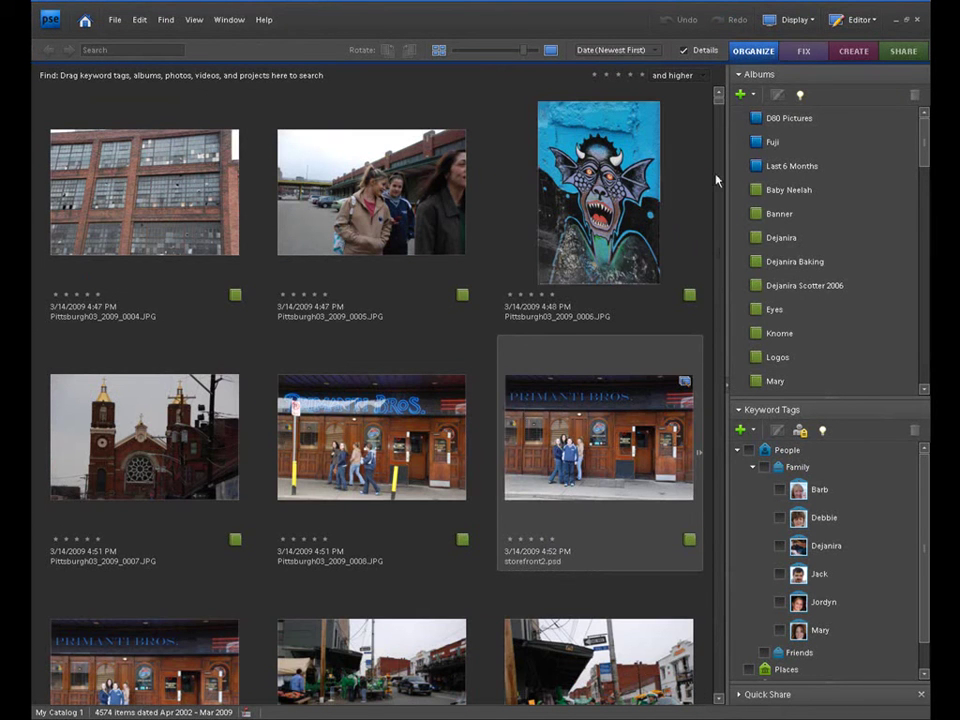
left_click(716, 703)
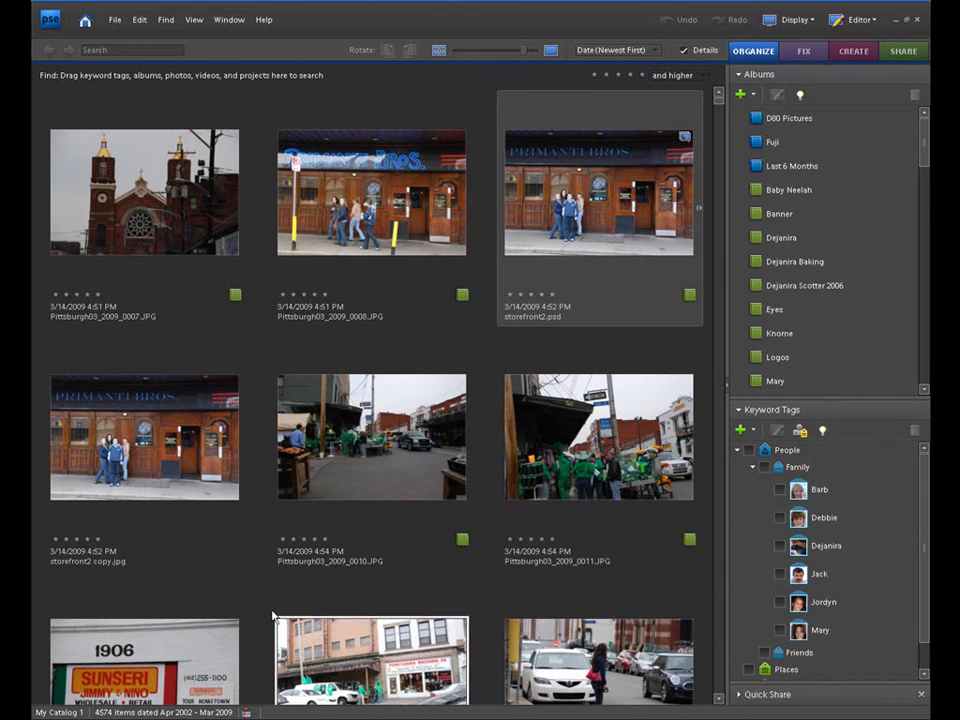
left_click(178, 458)
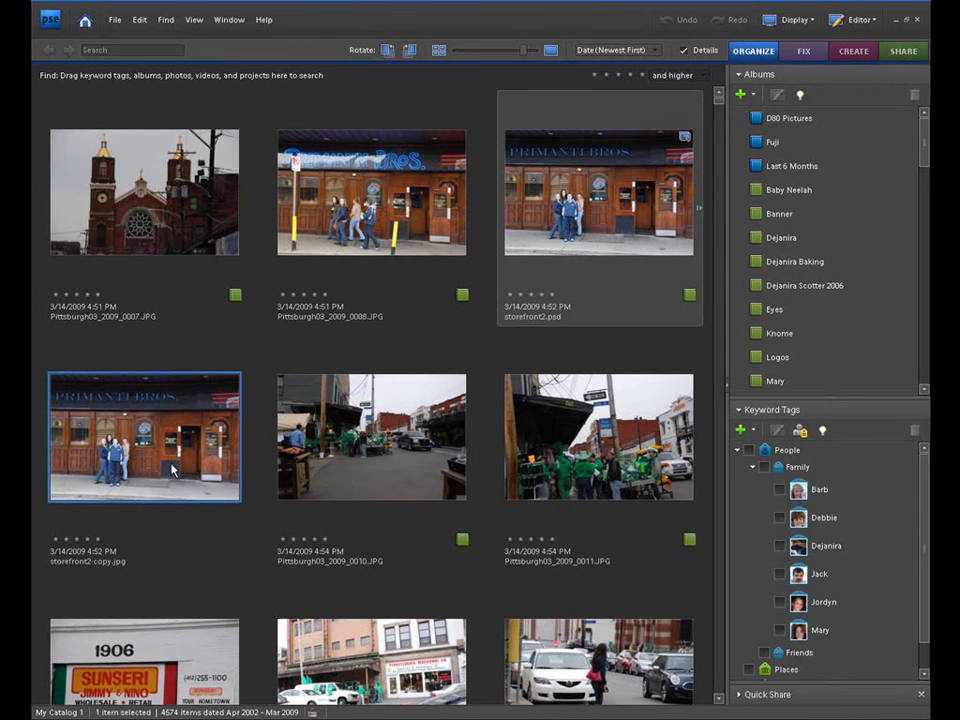
right_click(169, 452)
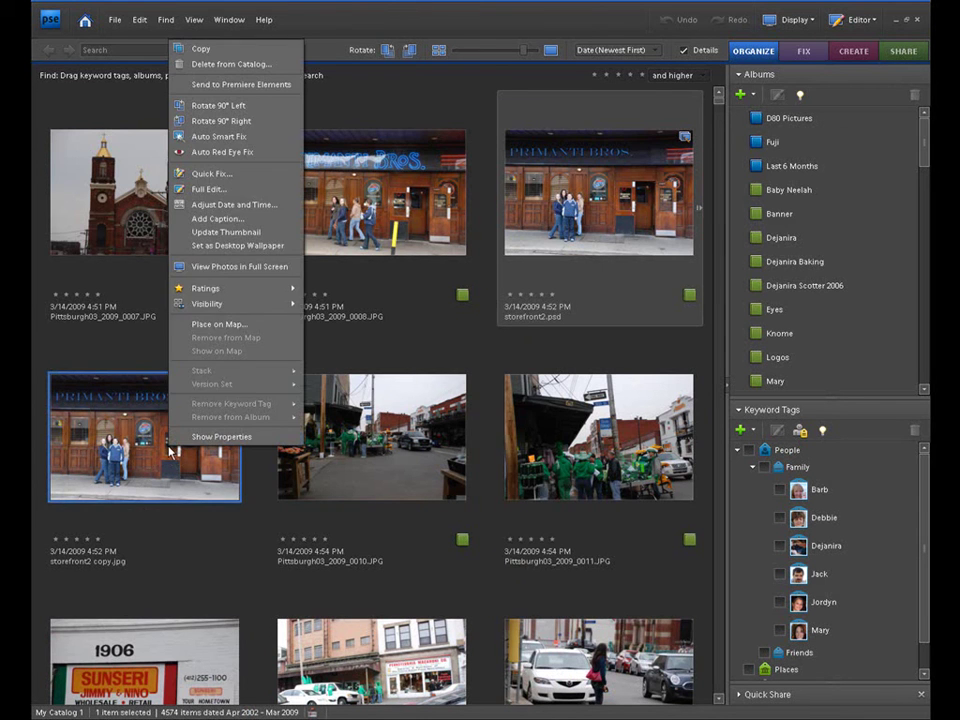
left_click(197, 191)
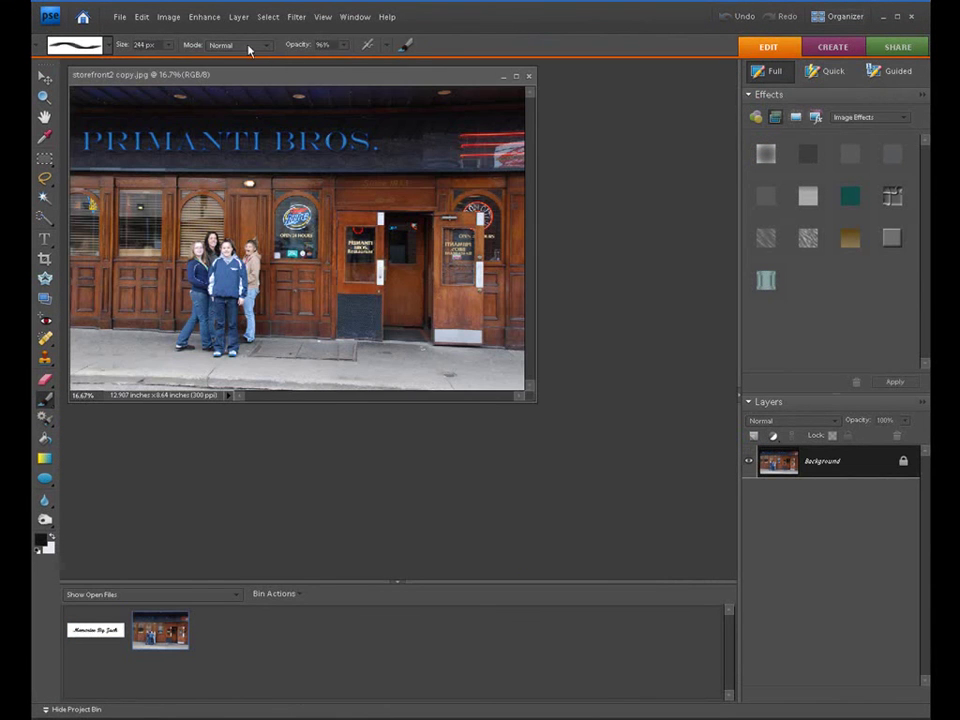
left_click_drag(260, 75, 364, 143)
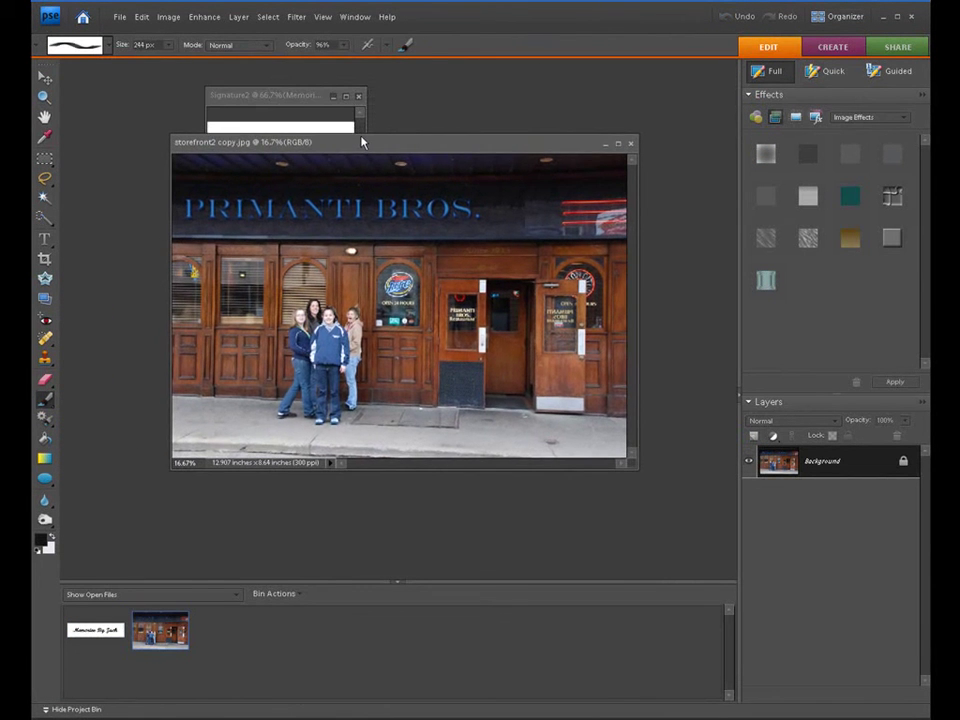
Step: Check that the Signature2 brush is chosen and try it over the storefront photo at 1225 px and 170 px
left_click(108, 45)
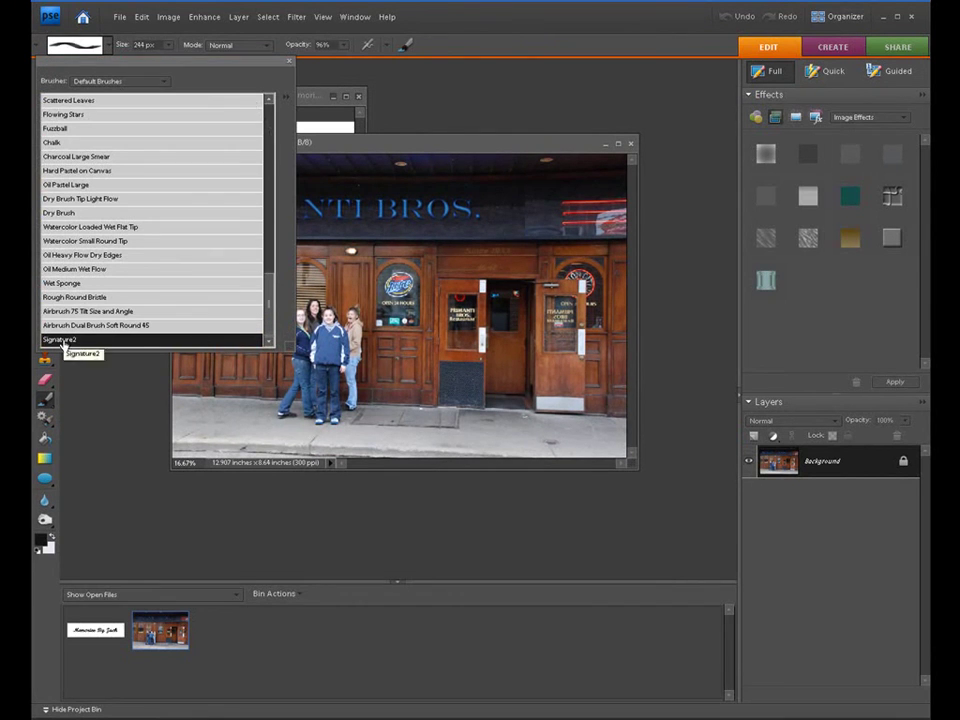
left_click(82, 40)
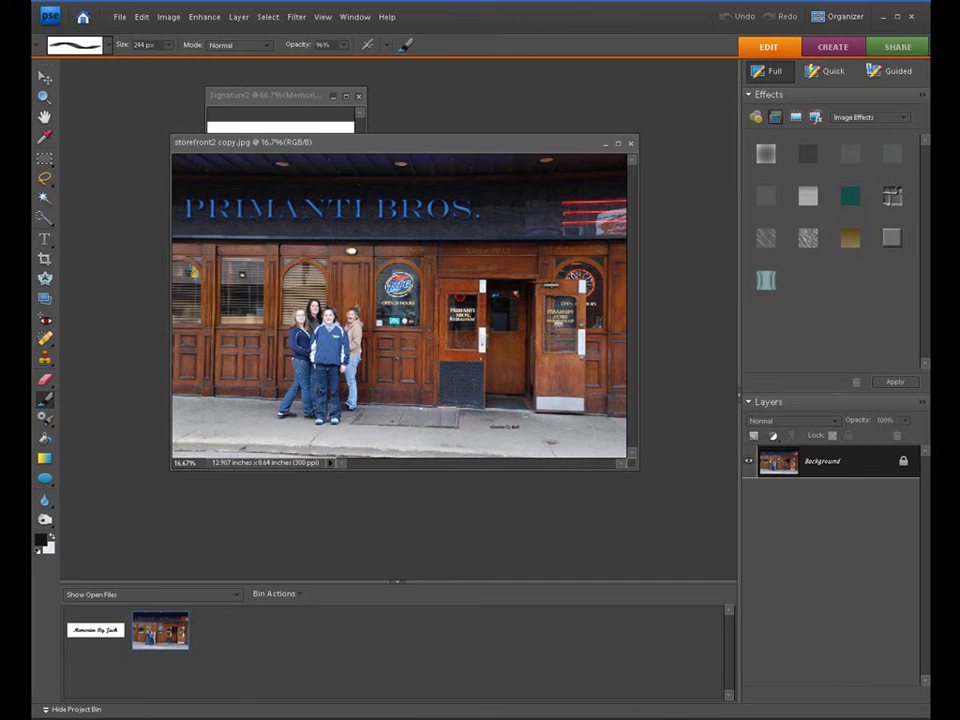
left_click(169, 45)
mouse_move(168, 63)
left_mouse_down()
mouse_move(180, 63)
mouse_move(171, 44)
left_mouse_up()
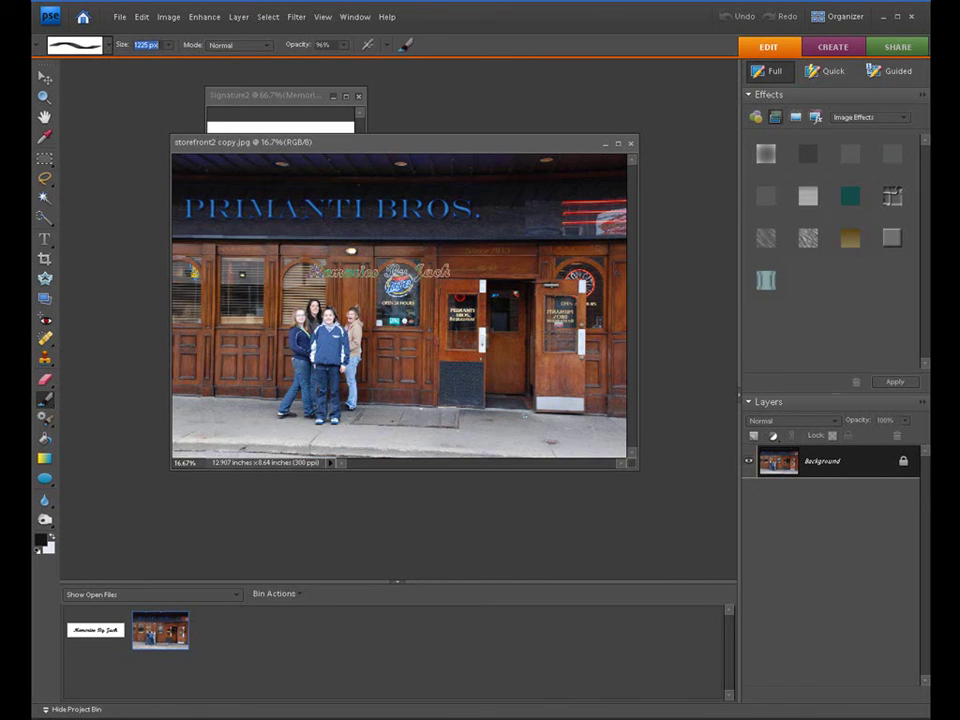
left_click(170, 45)
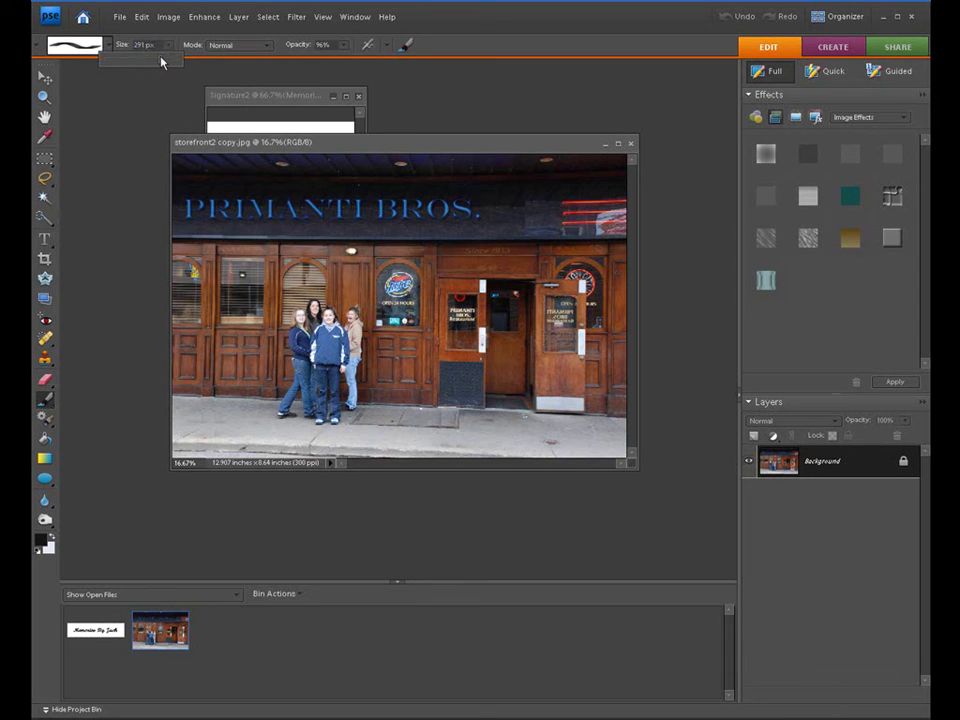
left_click_drag(160, 64, 171, 45)
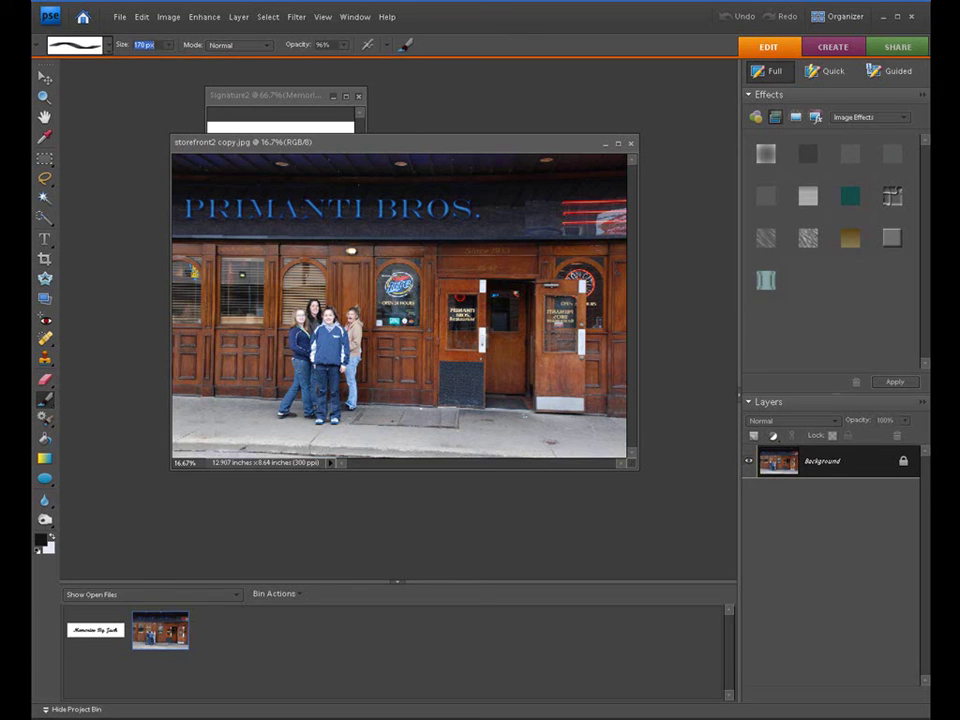
Step: Set the Signature2 brush size to 483 px to suit the pavement area of the storefront photo
mouse_move(120, 50)
left_mouse_down()
mouse_move(98, 40)
mouse_move(130, 40)
left_mouse_up()
left_click(436, 390)
key("Return")
left_click_drag(118, 50, 188, 52)
left_click_drag(118, 45, 160, 44)
left_click(517, 431)
Step: Set the foreground colour to the bright red ed2424 for the signature brush
left_click(40, 539)
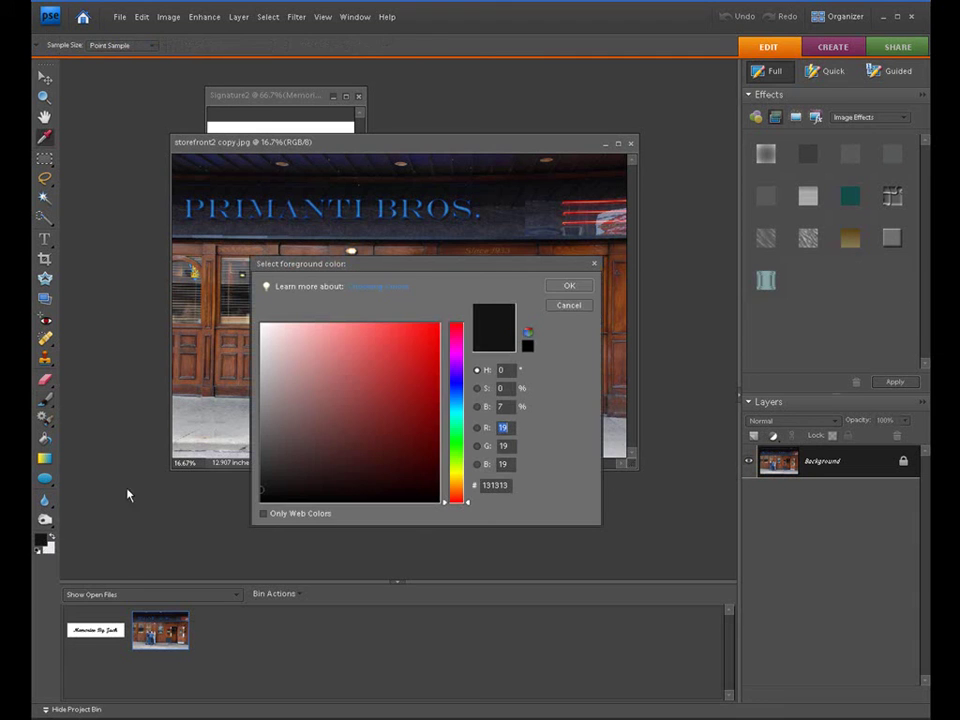
left_click(413, 335)
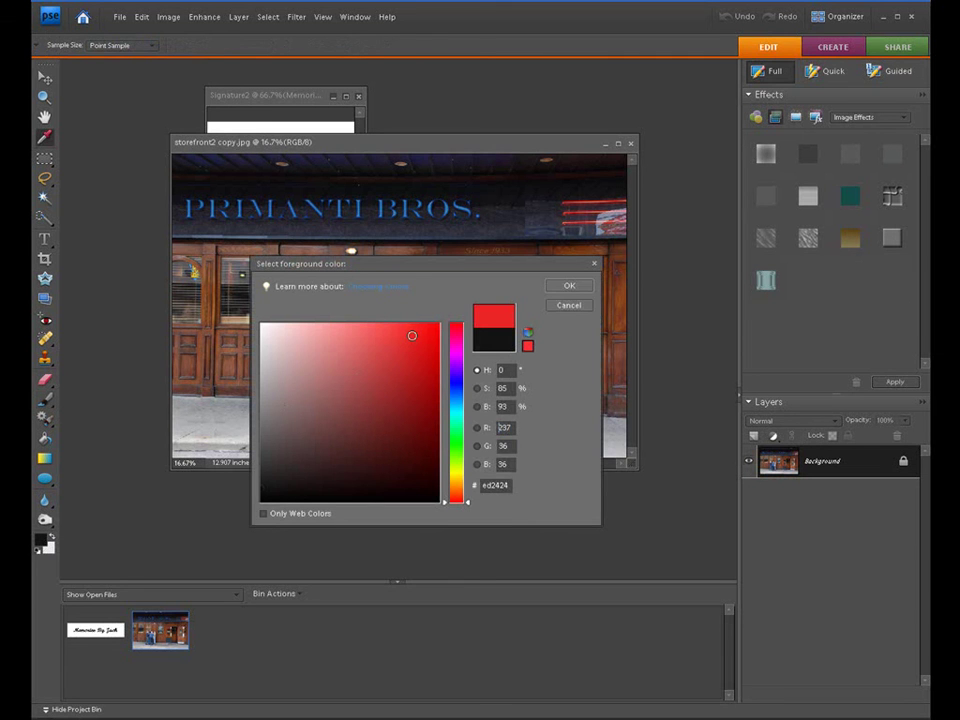
left_click(561, 286)
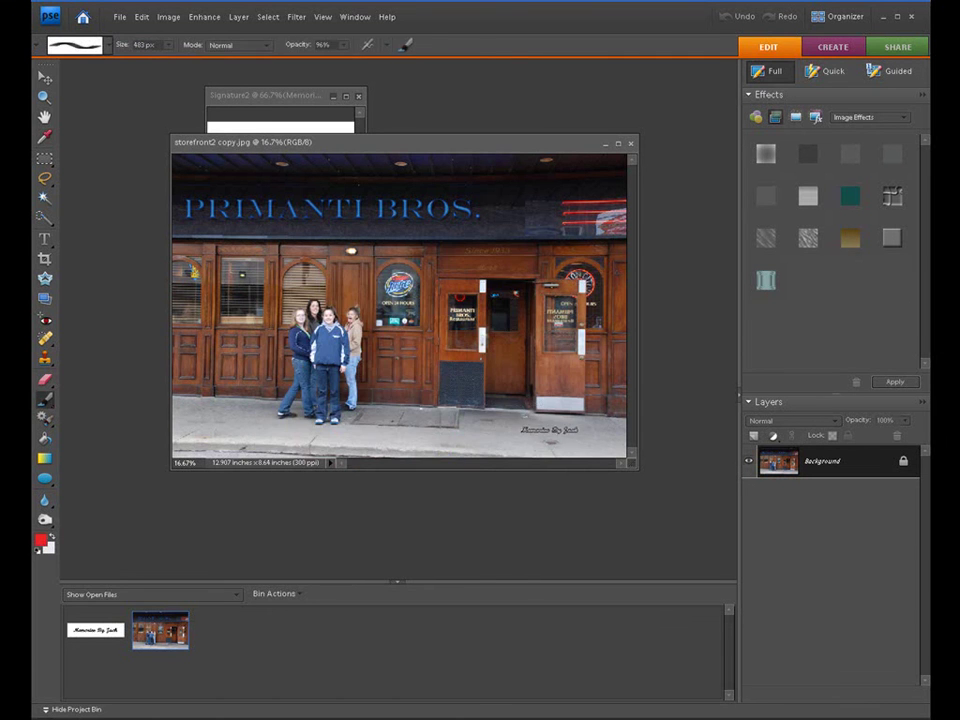
Step: Stamp the red signature twice on the storefront pavement, at 537 px below the open door and at 686 px nearer the middle
left_click_drag(118, 50, 156, 49)
left_click(518, 428)
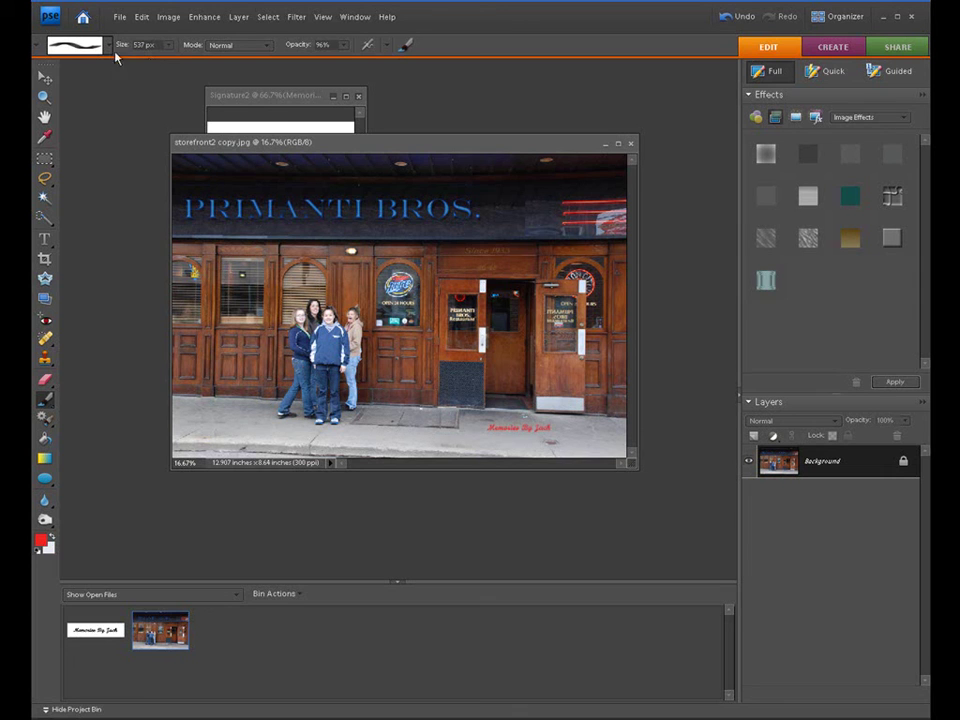
mouse_move(118, 51)
left_mouse_down()
mouse_move(220, 55)
mouse_move(242, 94)
left_mouse_up()
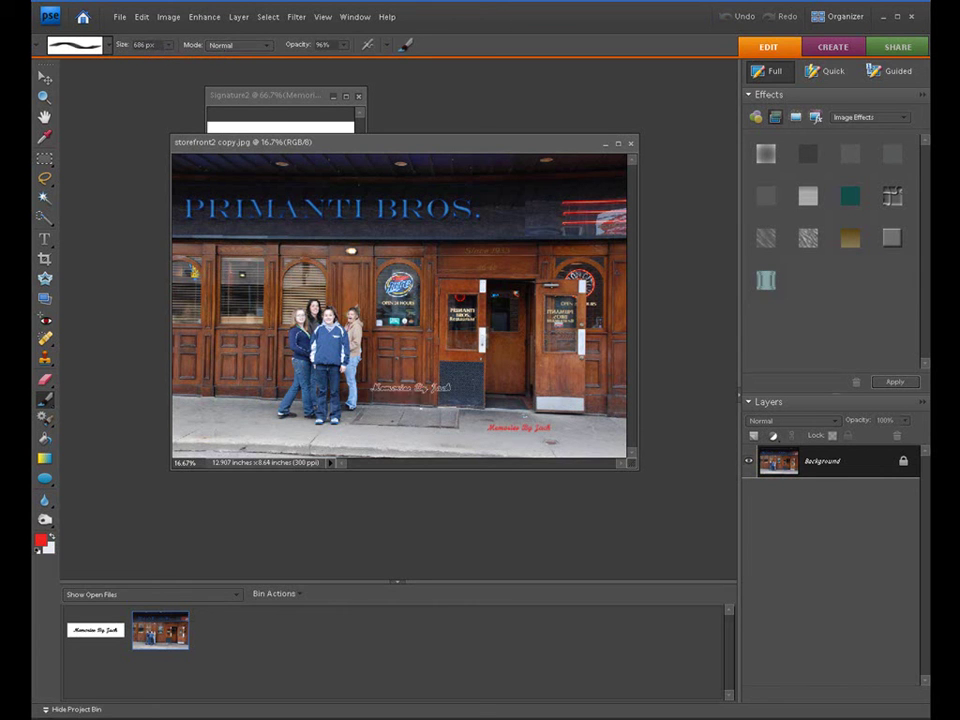
left_click(437, 438)
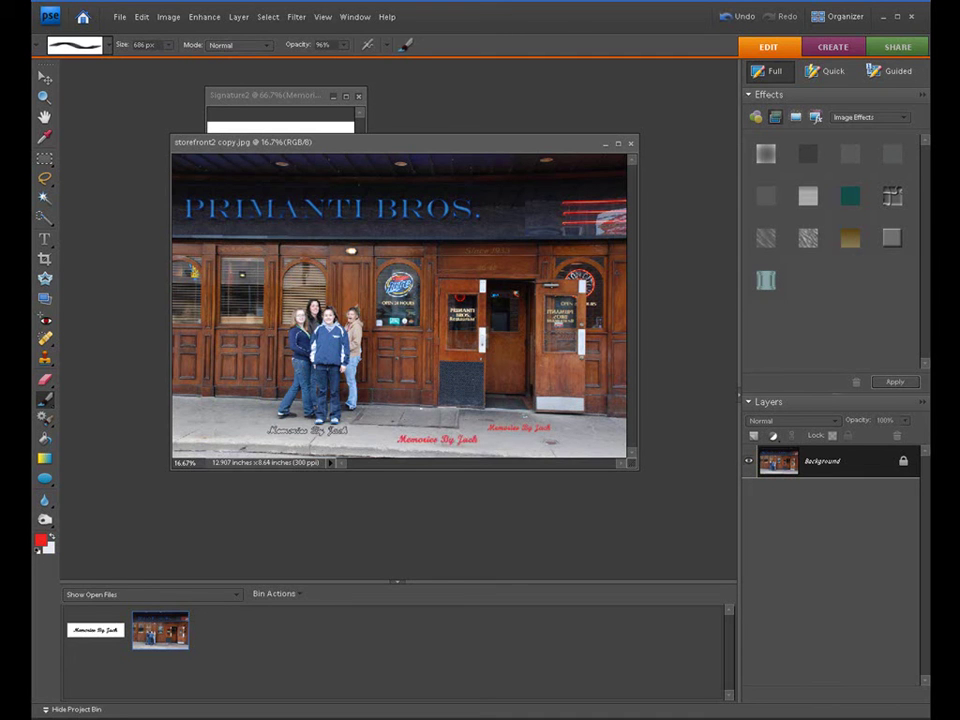
Step: Stamp larger red signatures at 1862 px just under the storefront sign and at 1885 px across the feet of the group
left_click(168, 45)
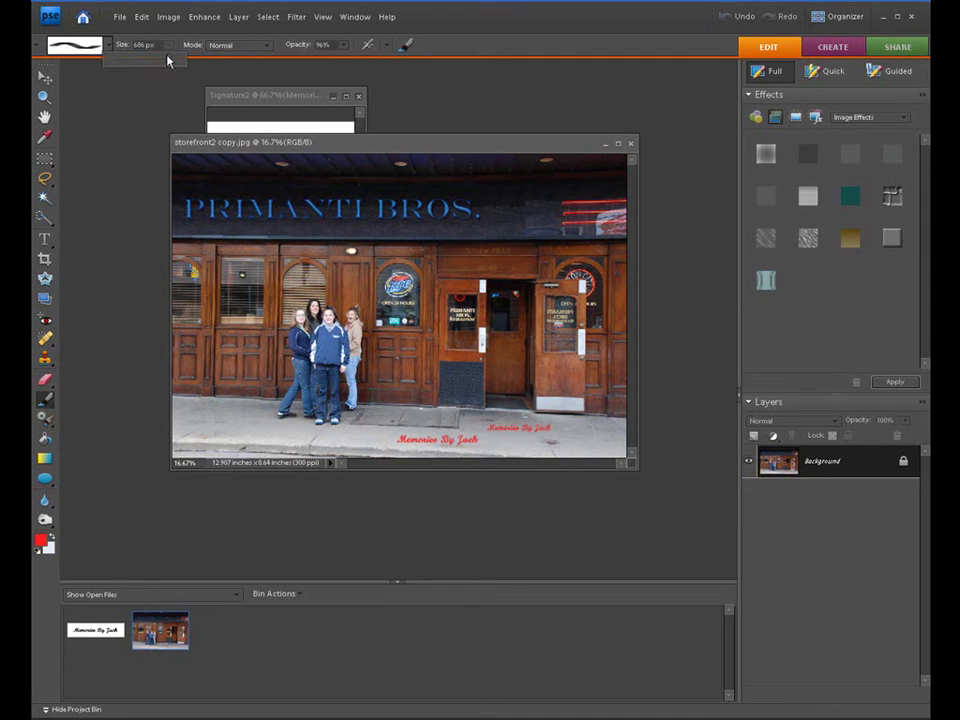
left_click_drag(171, 62, 178, 64)
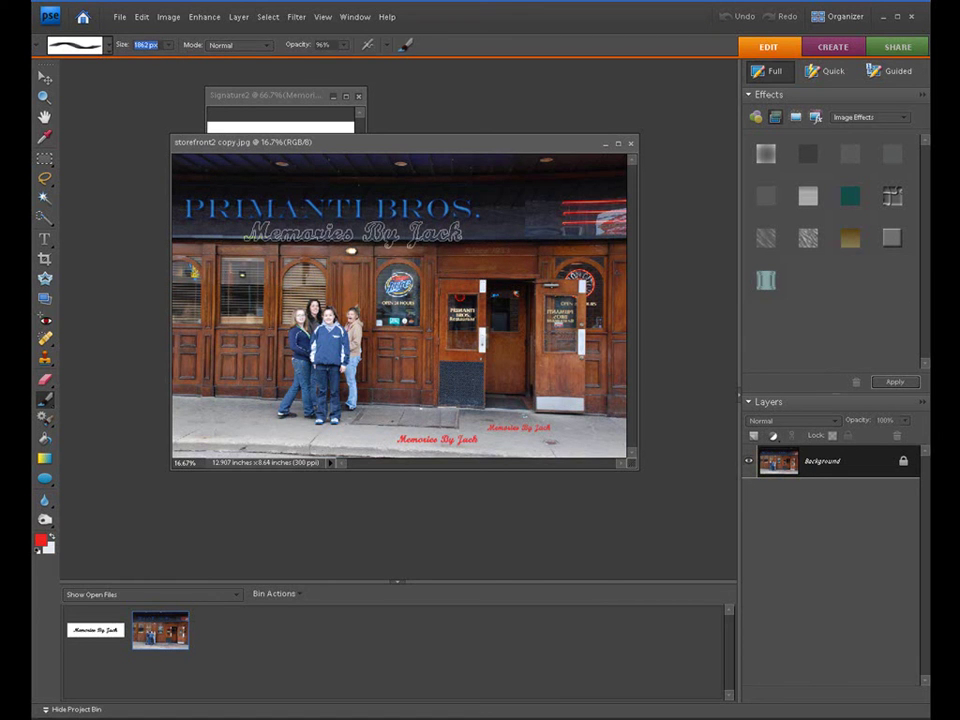
left_click(352, 228)
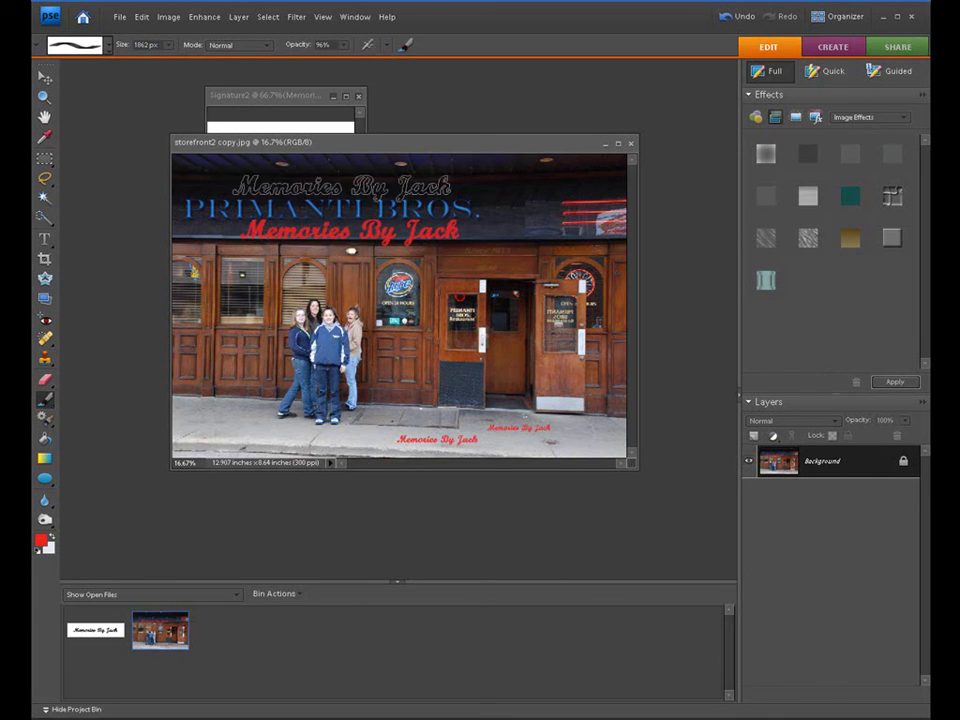
left_click_drag(120, 43, 137, 45)
left_click(300, 398)
left_click(300, 398)
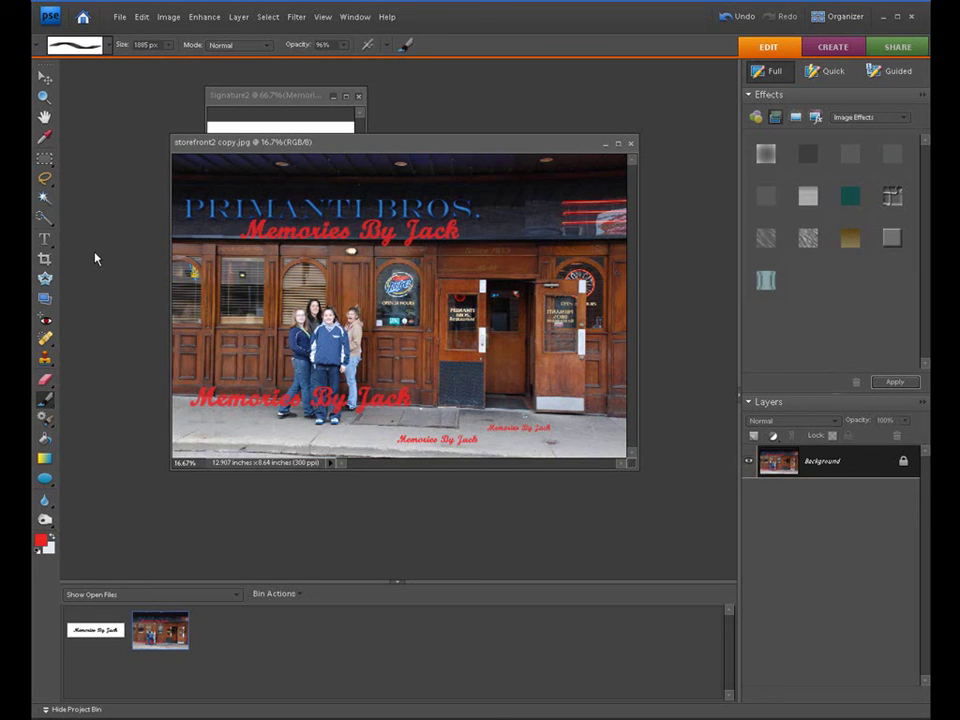
Step: Set the foreground colour to the dark grey 242121 and stamp the signature beneath the red one under the storefront sign
left_click(40, 540)
left_click(272, 477)
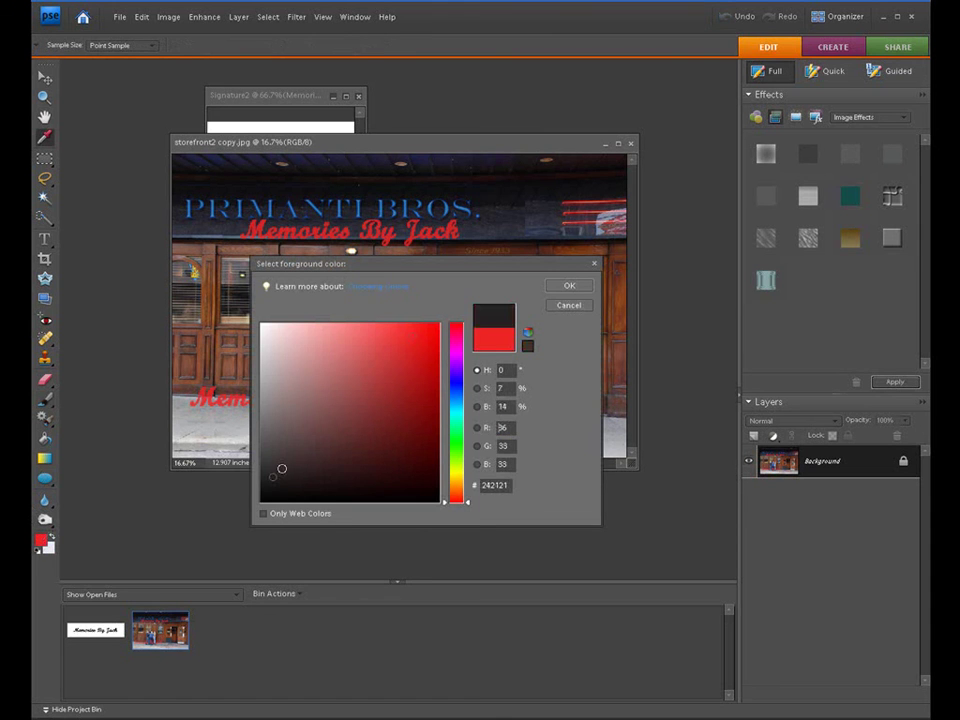
left_click(563, 287)
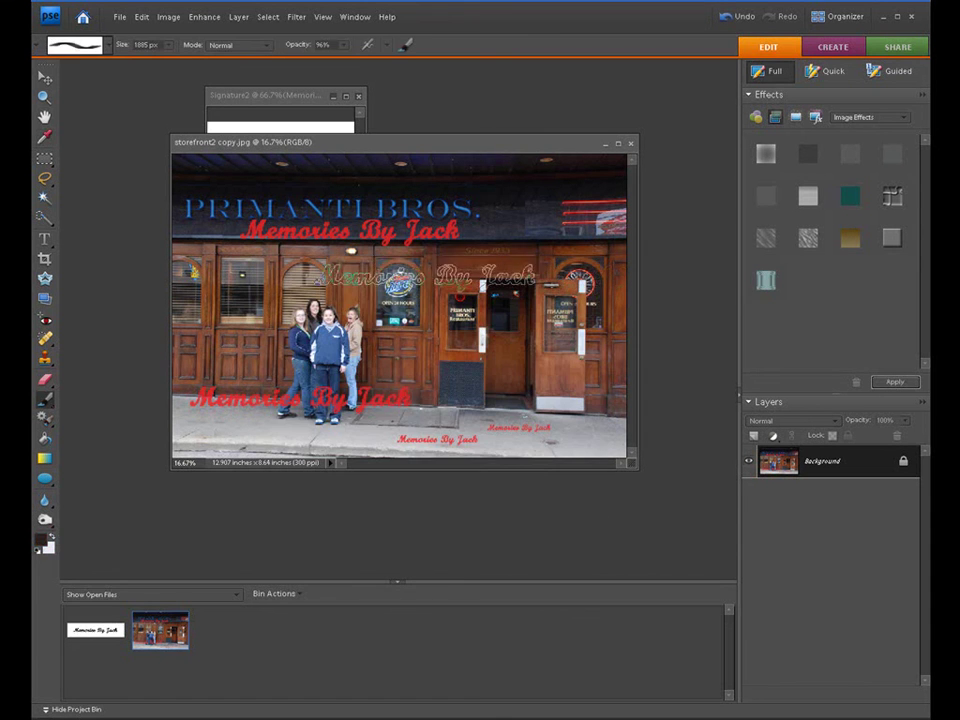
left_click(387, 260)
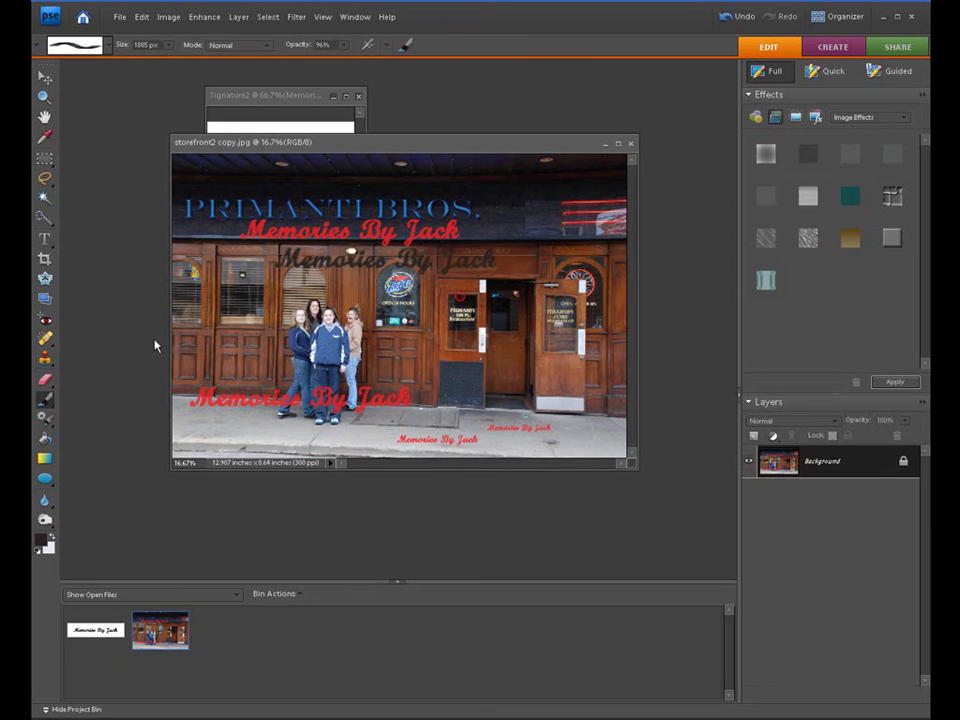